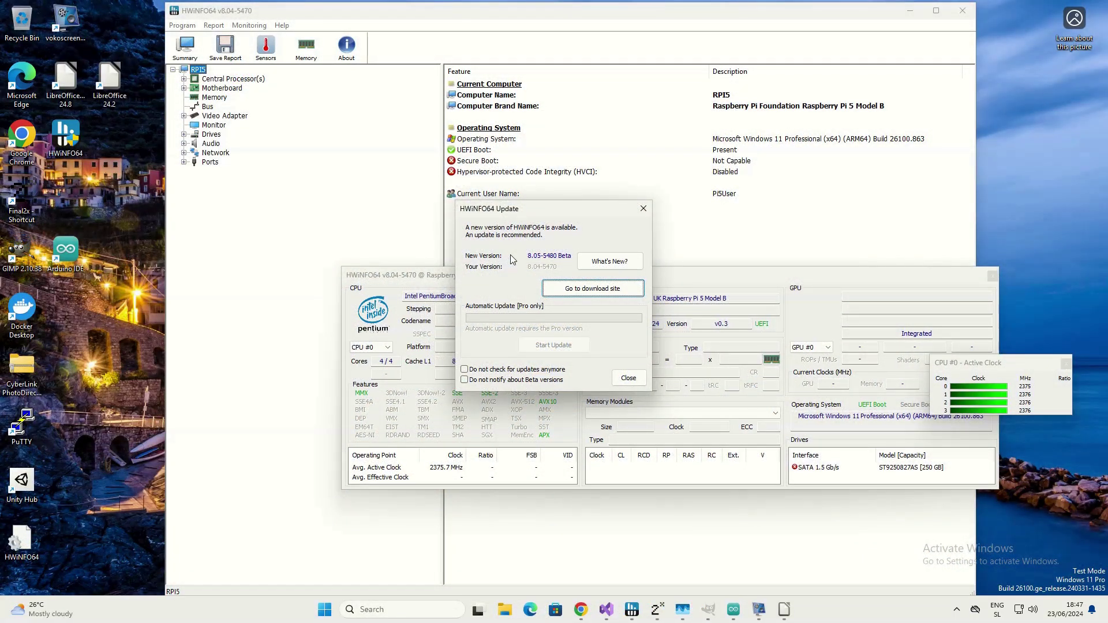
# - Dismiss the update notice and highlight the CPU value and the 8 + 8 L1 and 512 L2 cache sizes
pyautogui.click(643, 208)
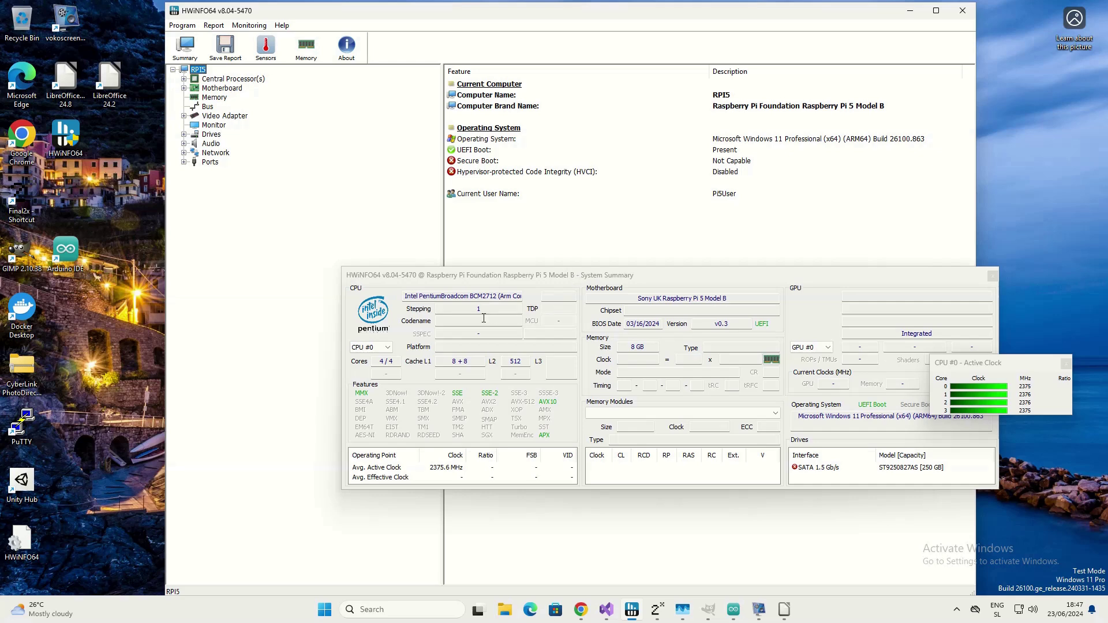
pyautogui.moveTo(503, 296); pyautogui.dragTo(530, 297)
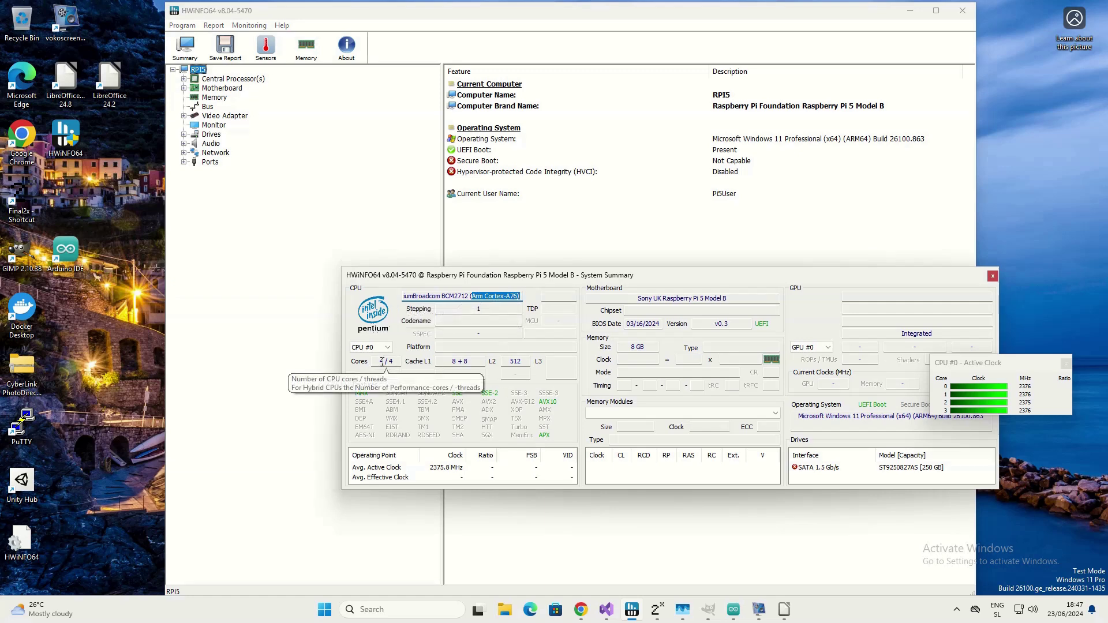
pyautogui.moveTo(452, 361); pyautogui.dragTo(468, 364)
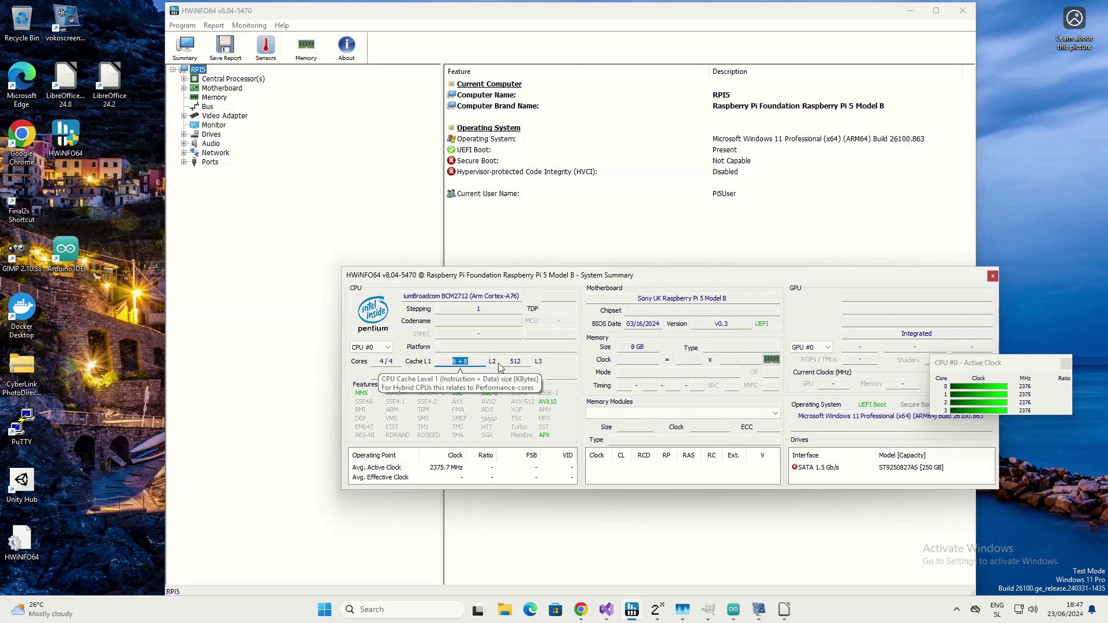
pyautogui.moveTo(510, 362); pyautogui.dragTo(520, 361)
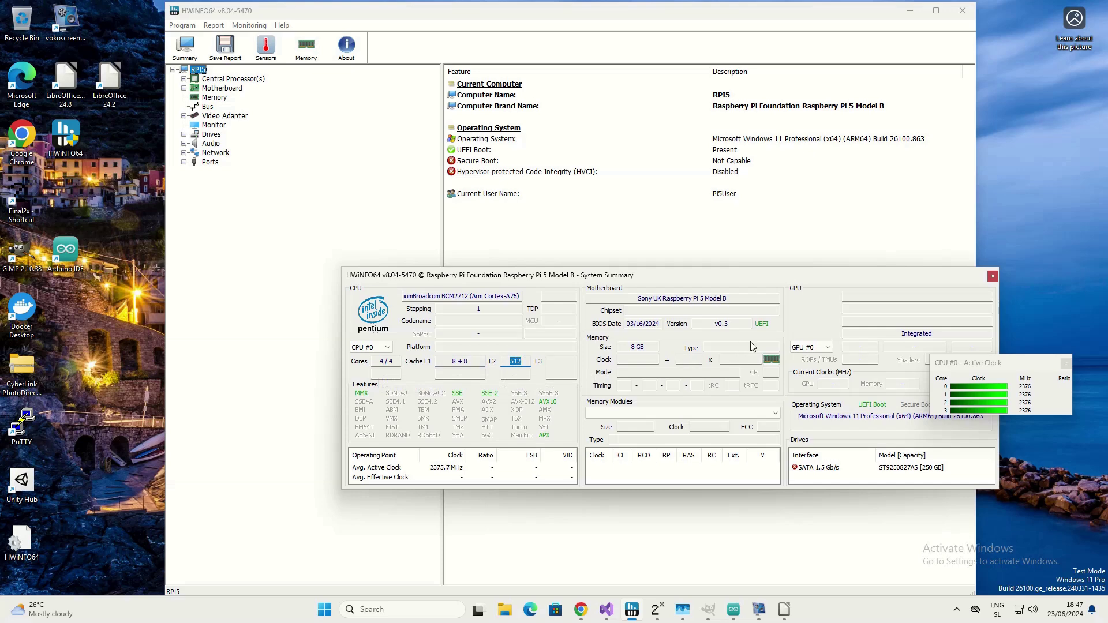
# - Highlight the v0.3 firmware version and 8 GB memory size, then close System Summary
pyautogui.moveTo(740, 324); pyautogui.dragTo(712, 327)
pyautogui.moveTo(644, 348); pyautogui.dragTo(630, 349)
pyautogui.click(992, 276)
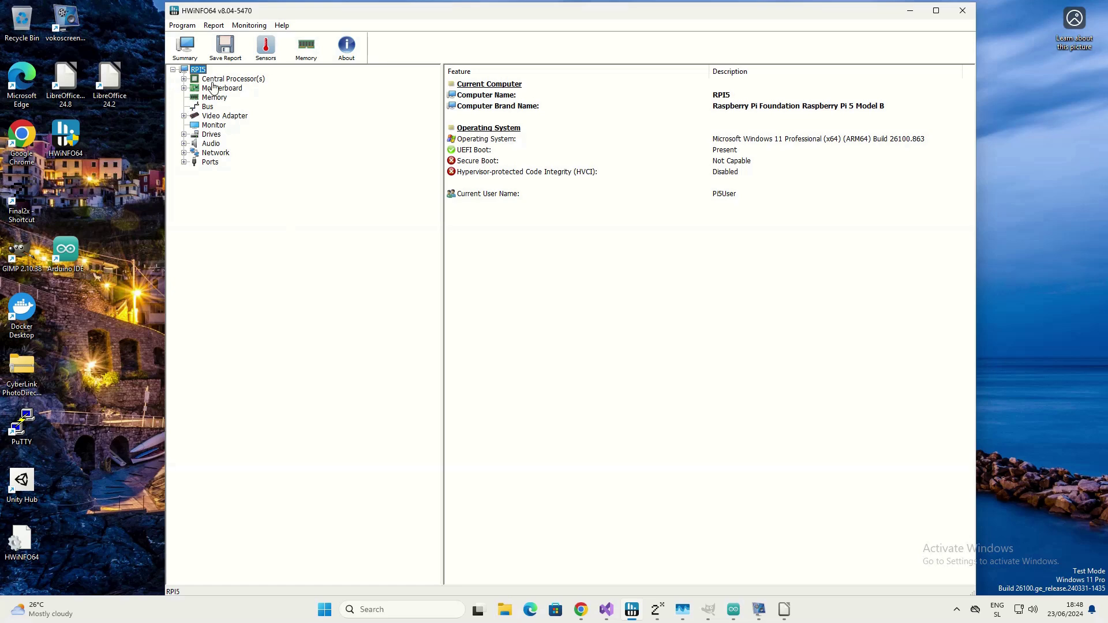
pyautogui.click(264, 47)
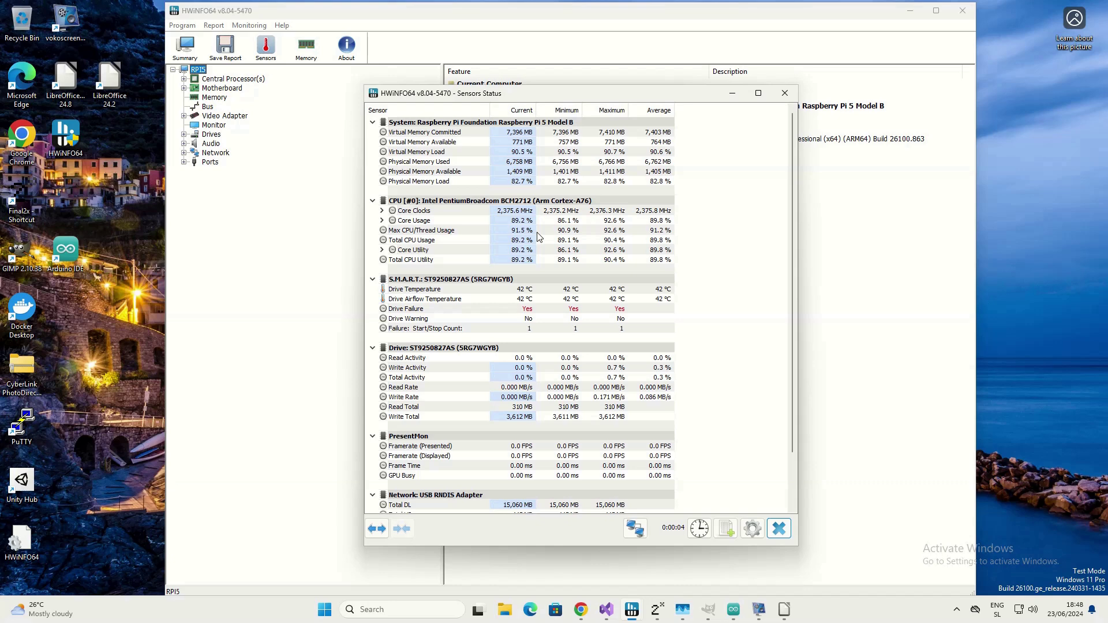
pyautogui.scroll(-2, 540, 228)
pyautogui.moveTo(518, 151)
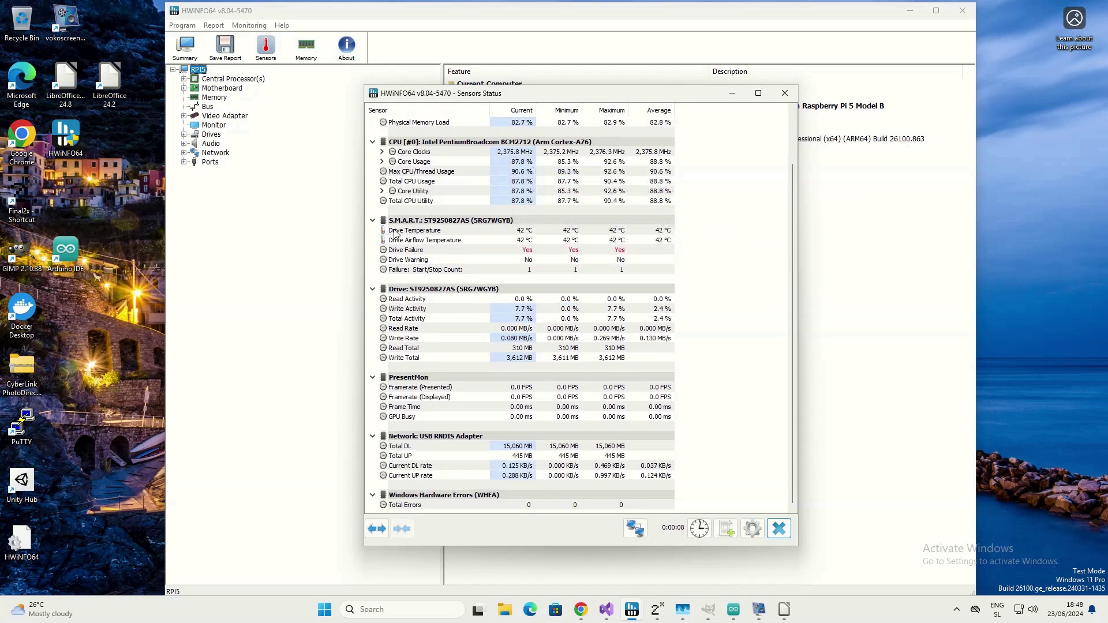
pyautogui.click(427, 232)
pyautogui.click(436, 243)
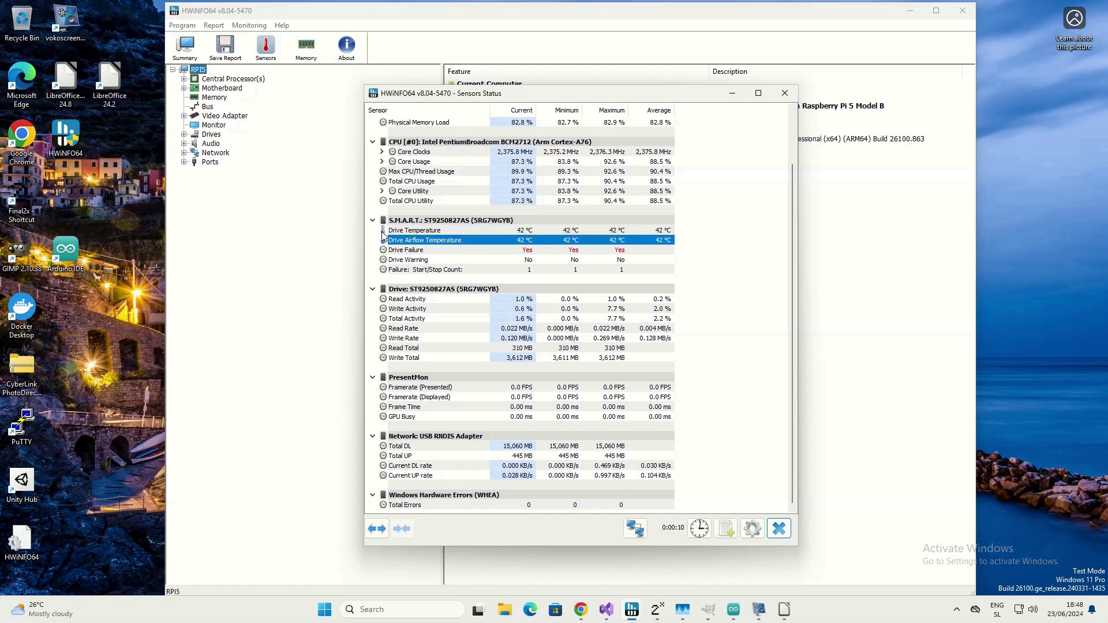
pyautogui.moveTo(391, 231)
pyautogui.click(468, 231)
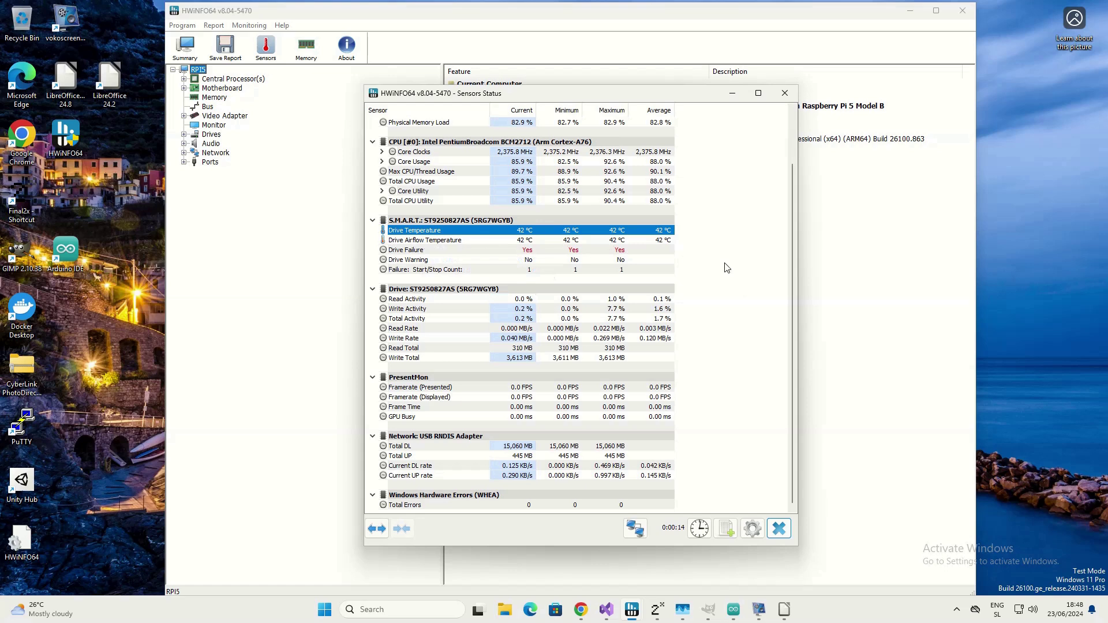
pyautogui.scroll(2, 726, 266)
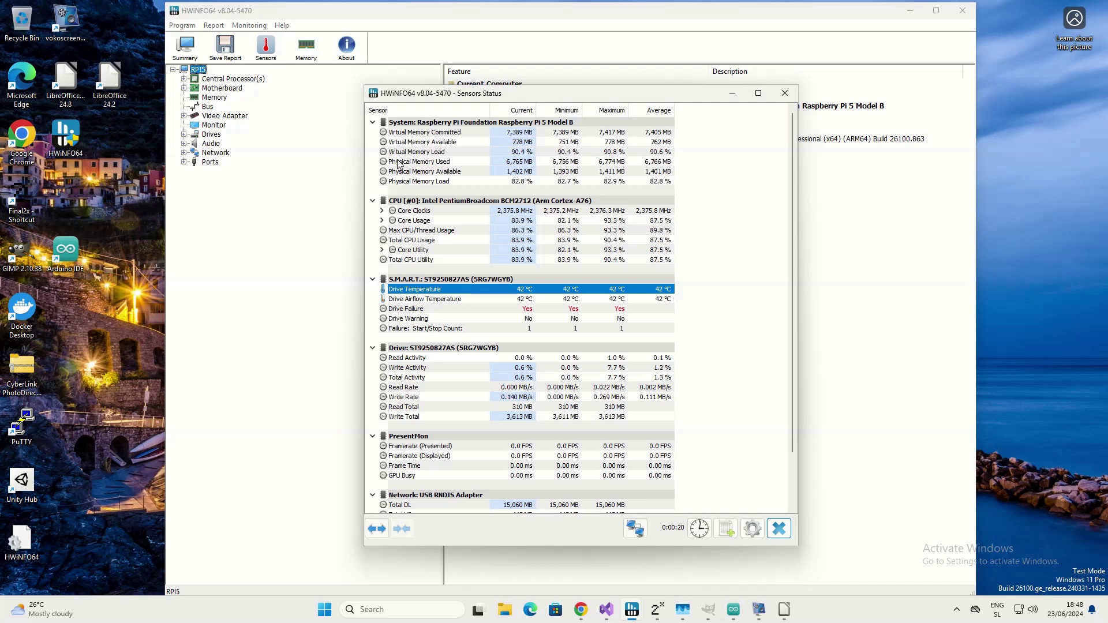
pyautogui.moveTo(442, 136)
pyautogui.scroll(-2, 707, 317)
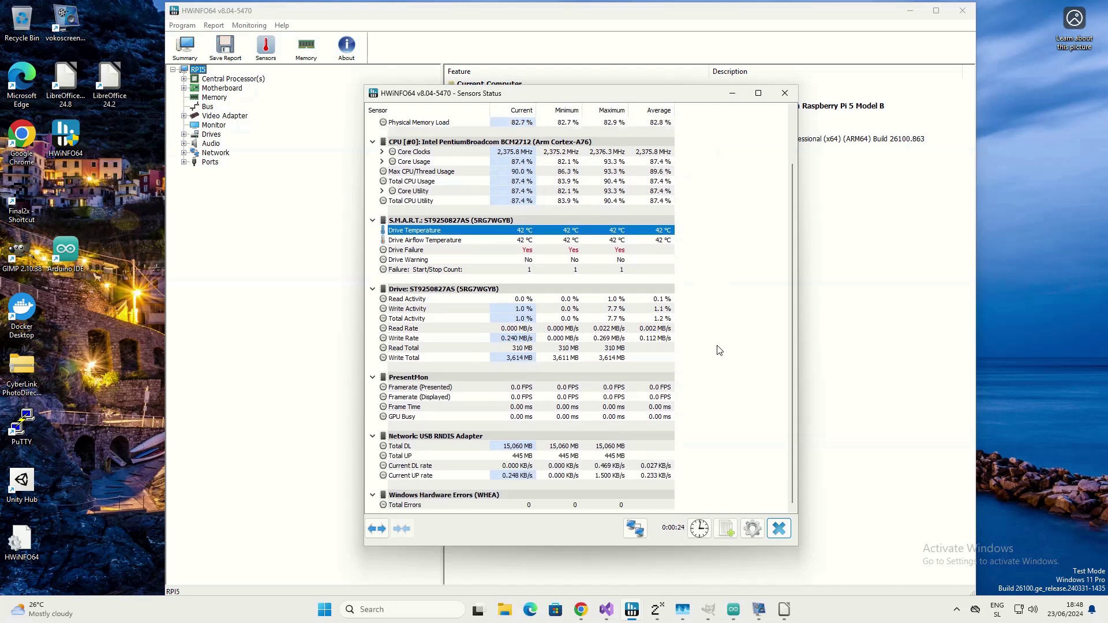
pyautogui.scroll(2, 718, 348)
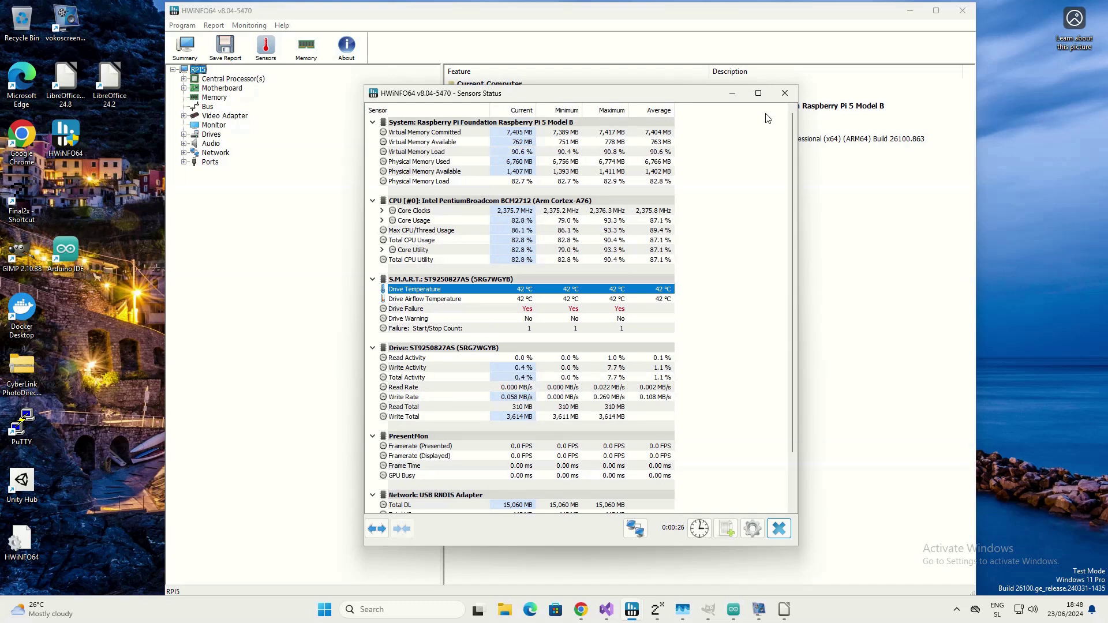
pyautogui.click(960, 39)
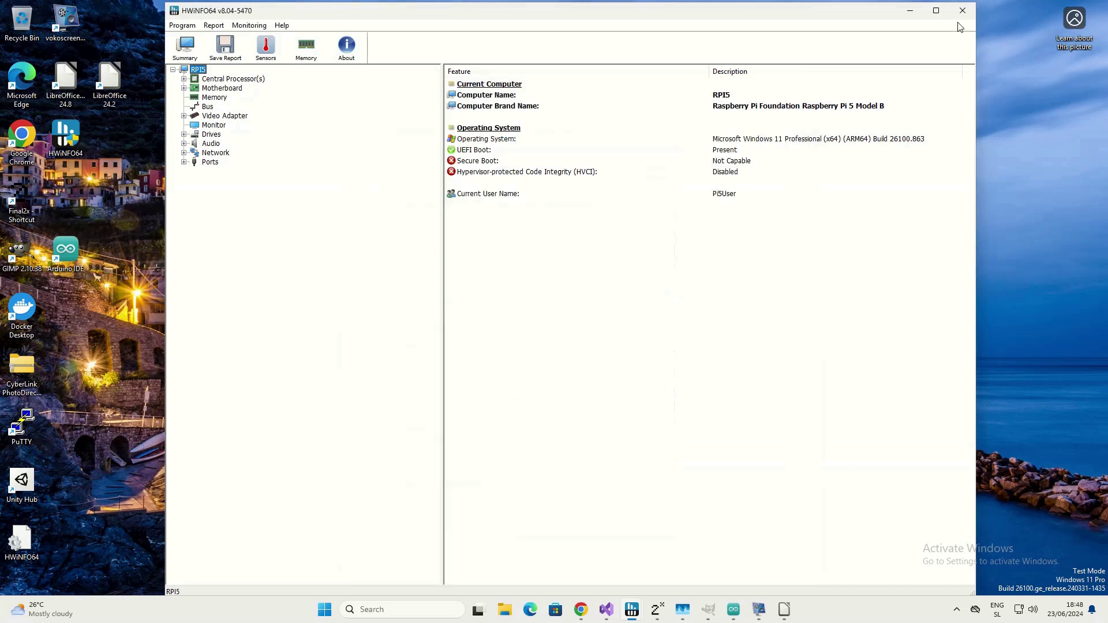
# - Quit HWiNFO64, then bring the LibreOffice Start Center and its crash report to the front
pyautogui.click(962, 12)
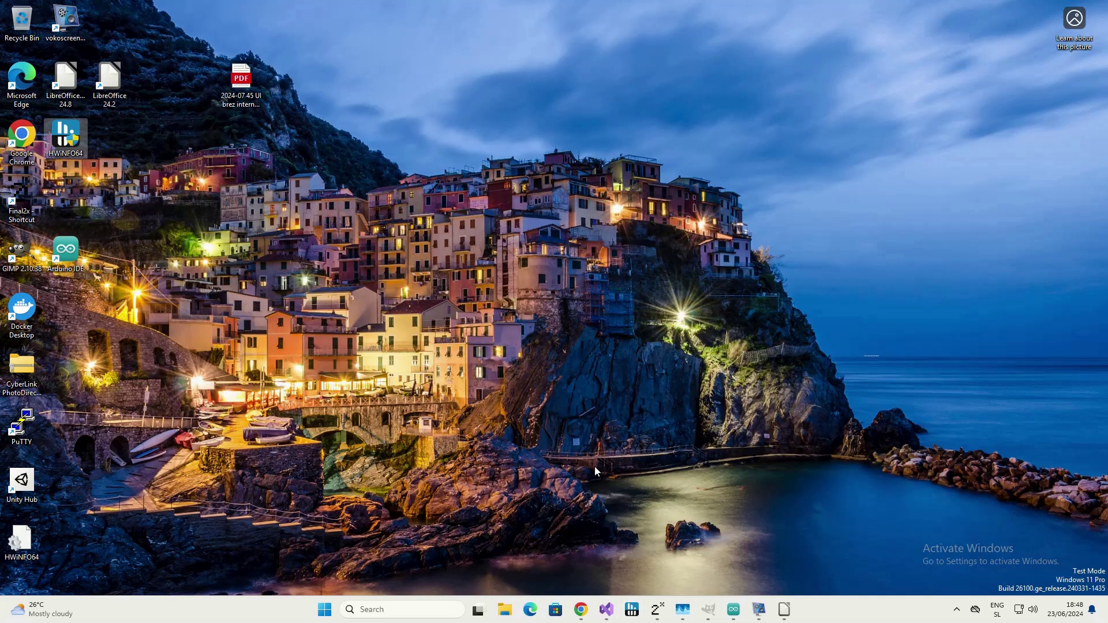
pyautogui.moveTo(785, 610)
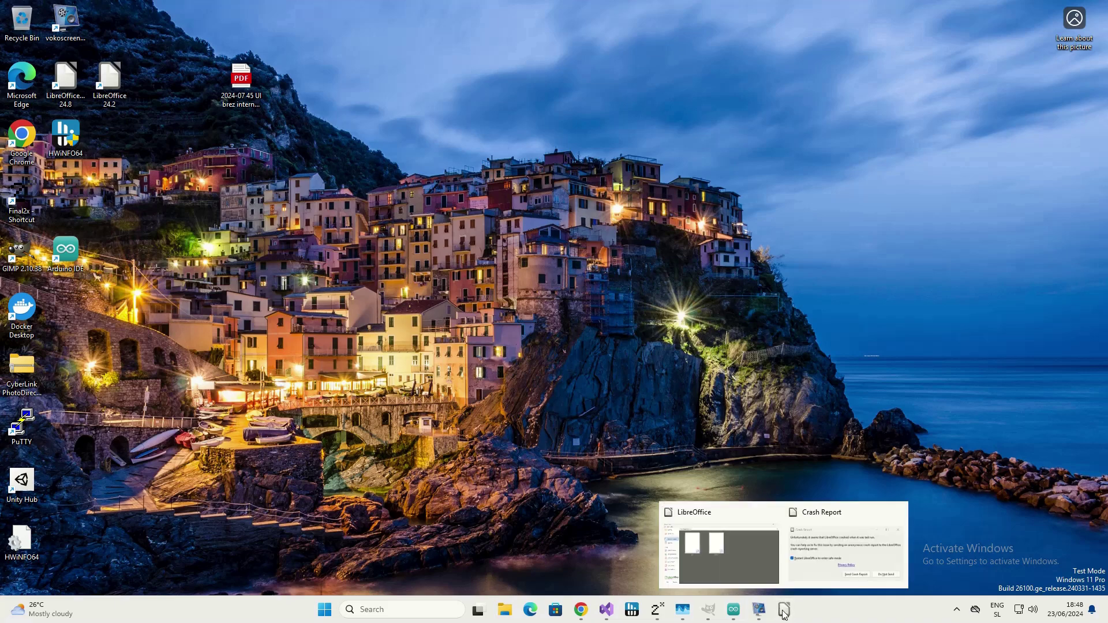
pyautogui.moveTo(738, 545)
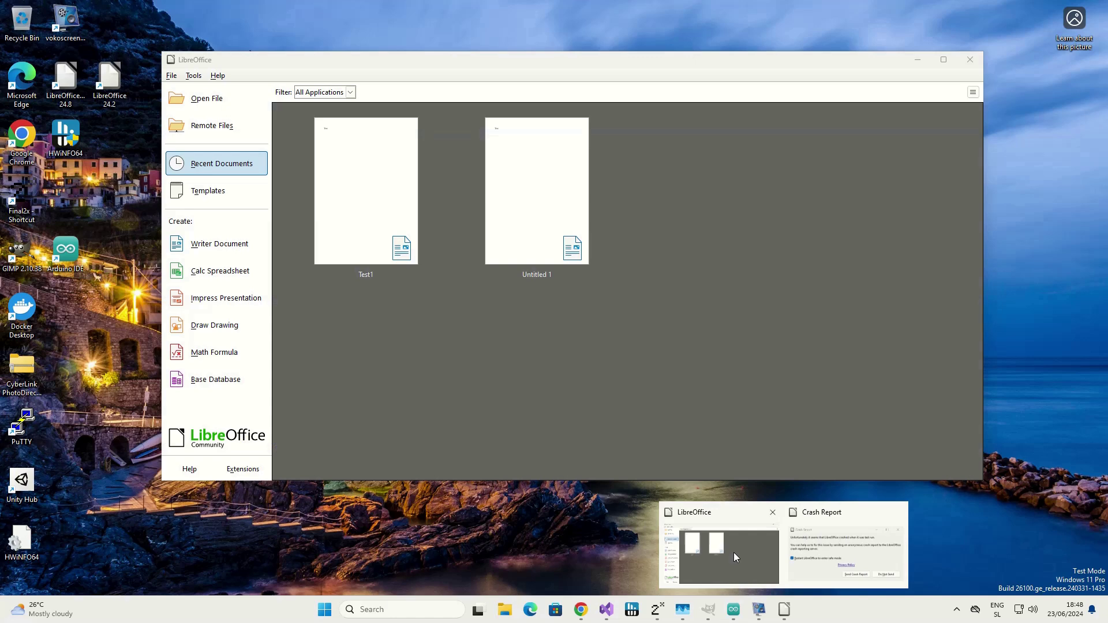
pyautogui.click(733, 552)
pyautogui.moveTo(789, 616)
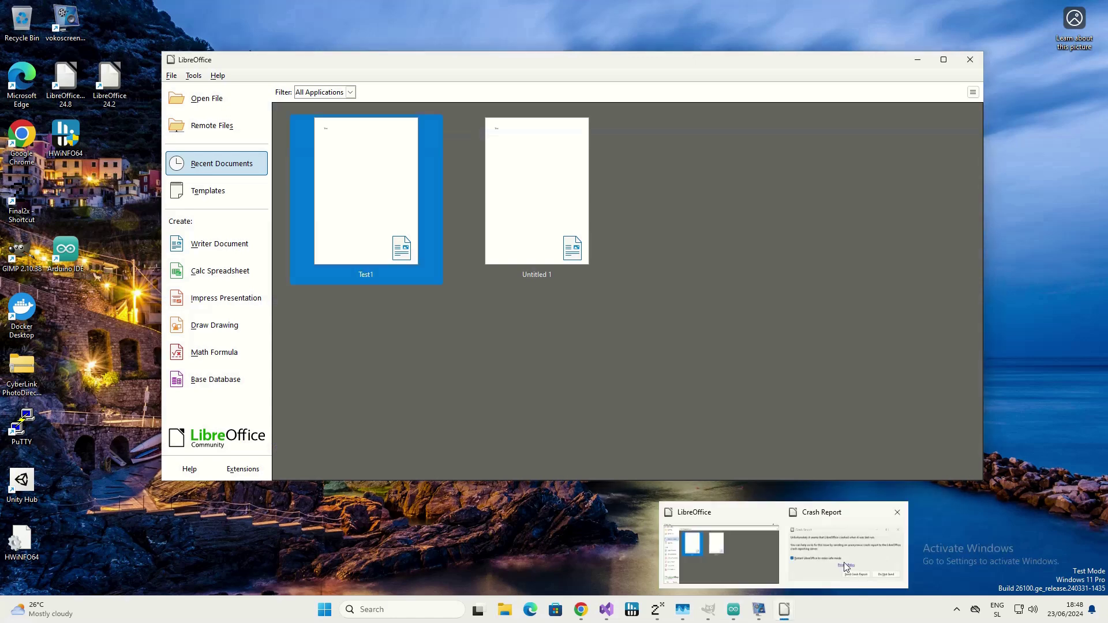
pyautogui.click(837, 556)
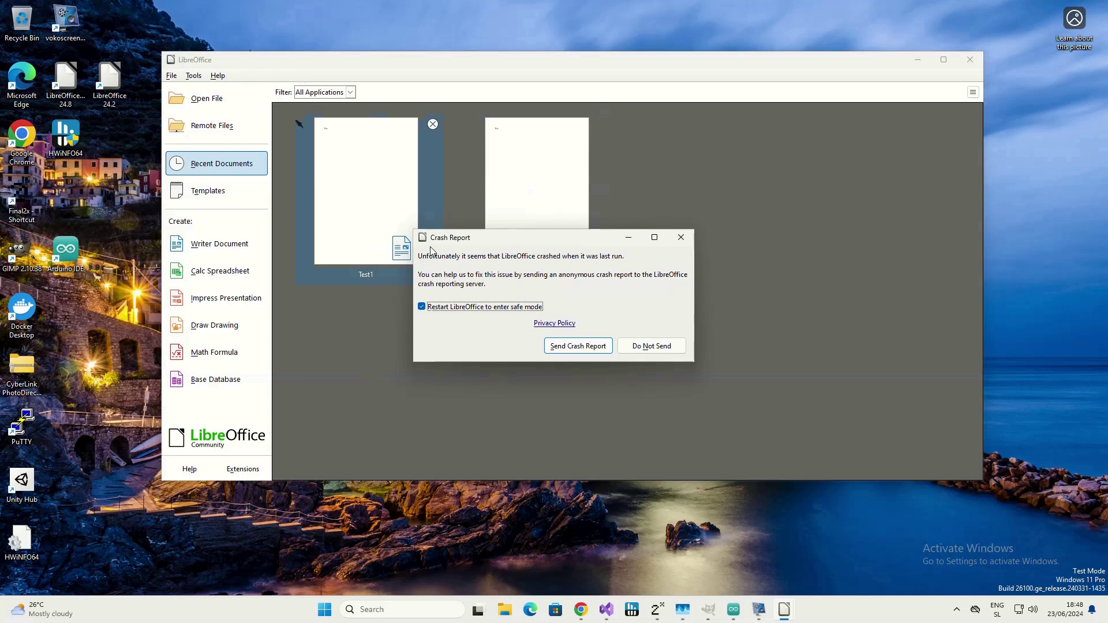
# - Switch to the LibreOffice download index in Chrome and select the page address
pyautogui.moveTo(581, 610)
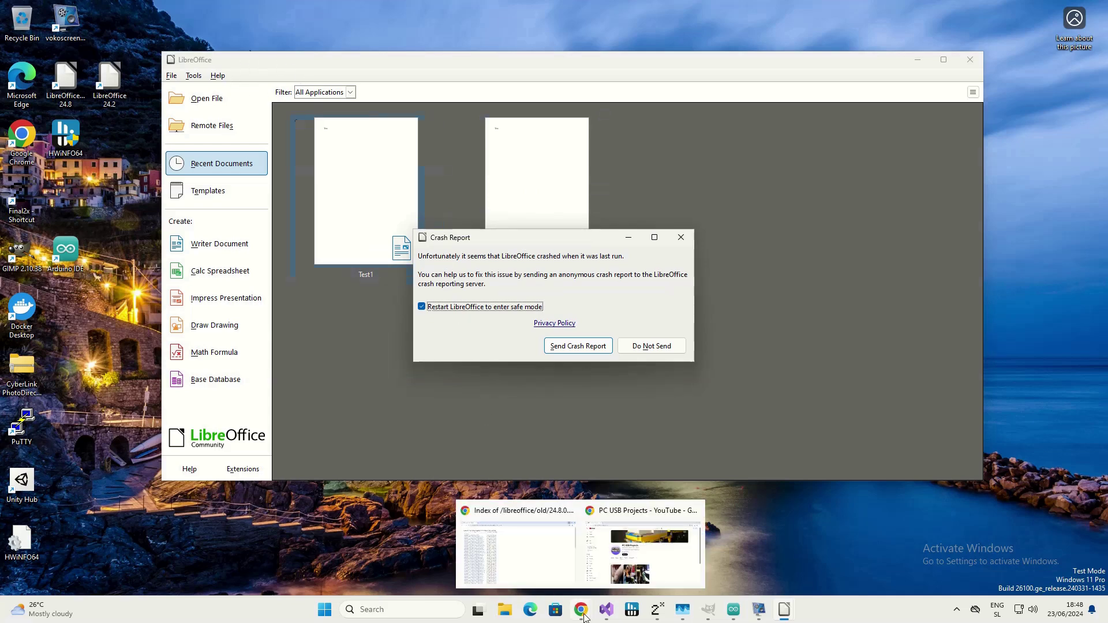
pyautogui.click(517, 554)
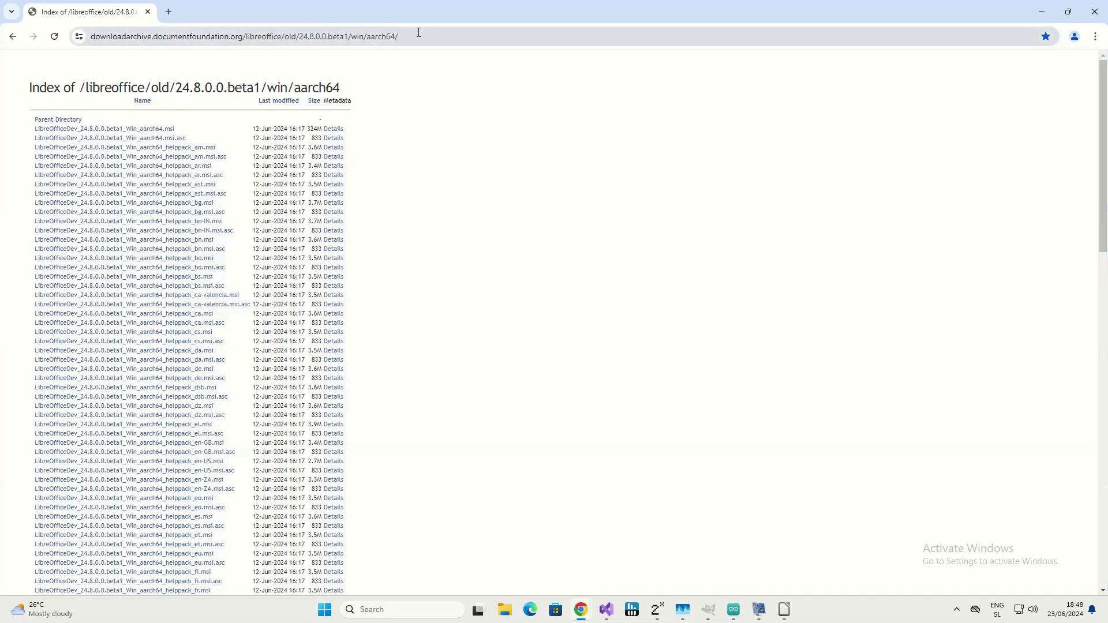
pyautogui.click(209, 36)
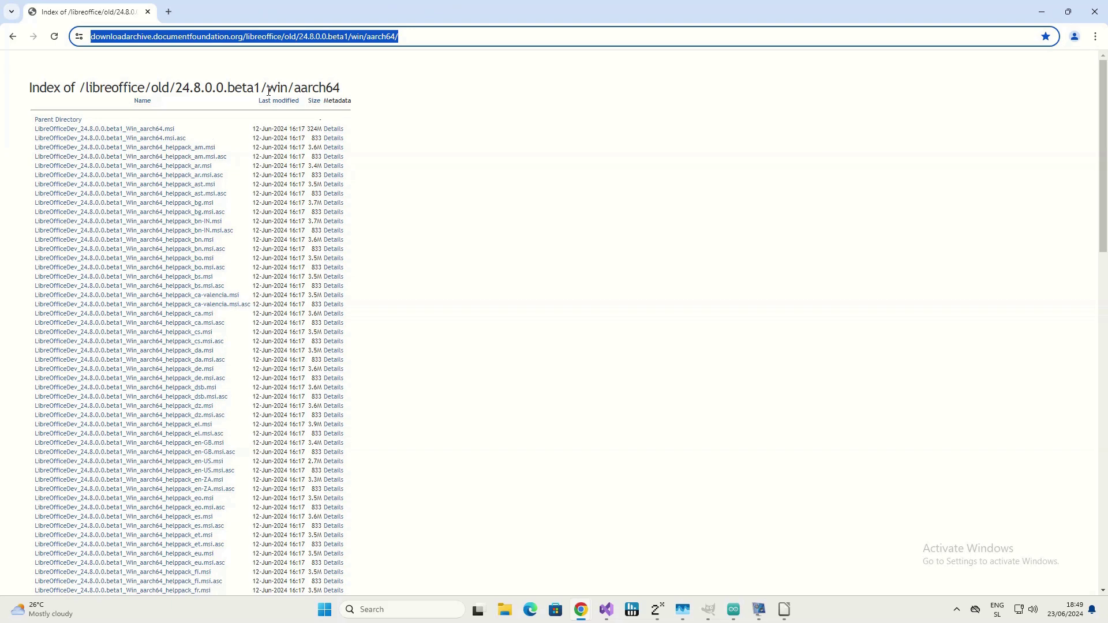
# - Highlight 'libreoffice' and 'aarch64' in the heading, then dismiss the crash report without sending
pyautogui.moveTo(87, 87); pyautogui.dragTo(145, 81)
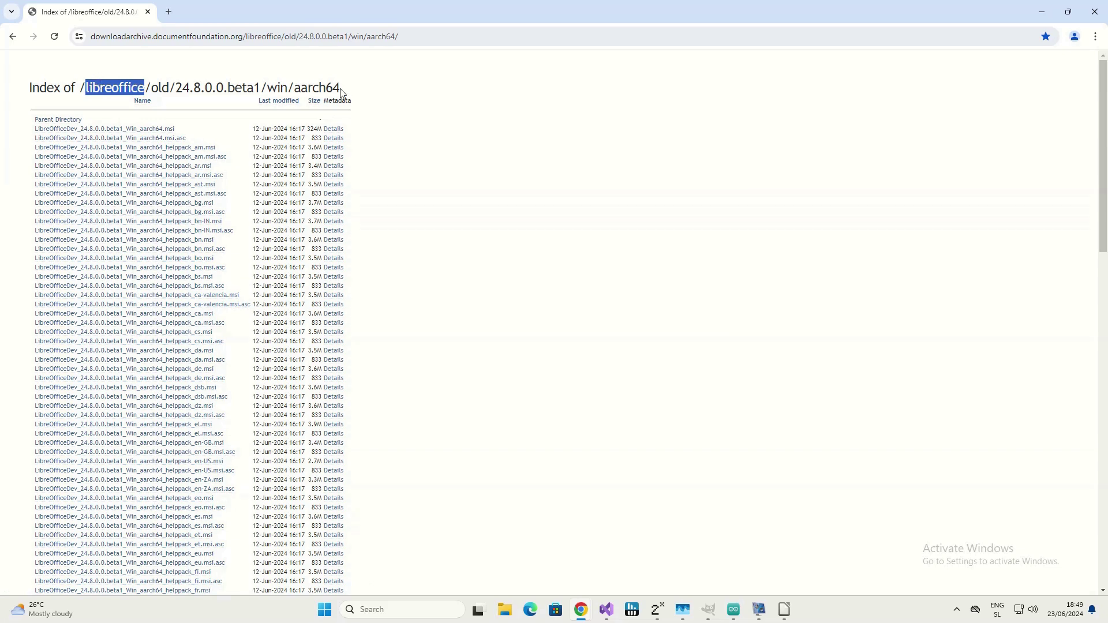
pyautogui.moveTo(293, 88); pyautogui.dragTo(341, 87)
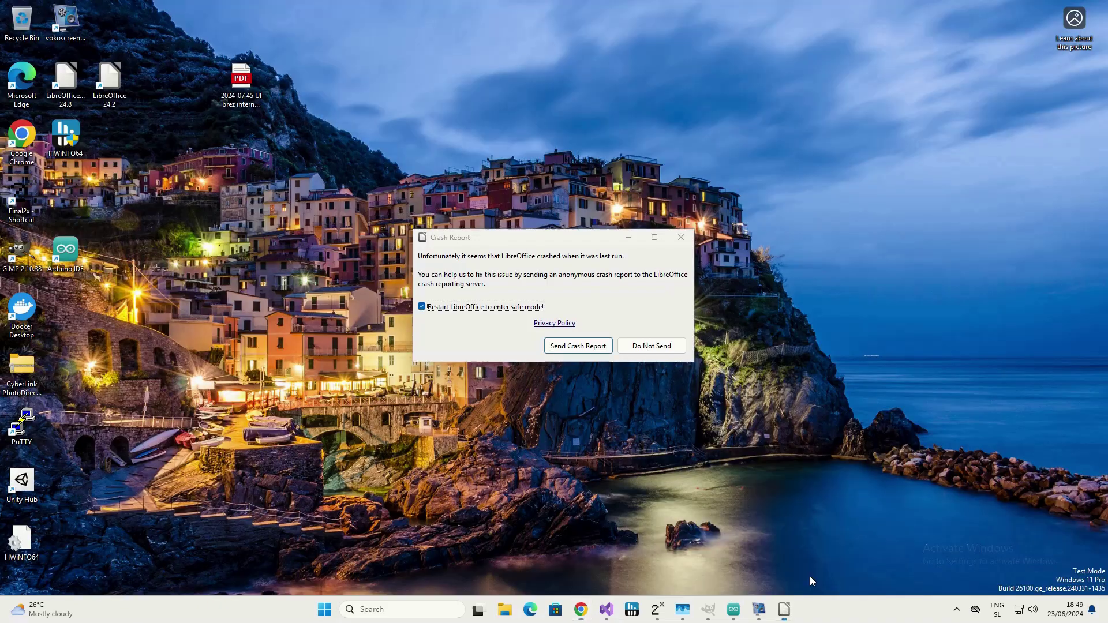
pyautogui.click(809, 576)
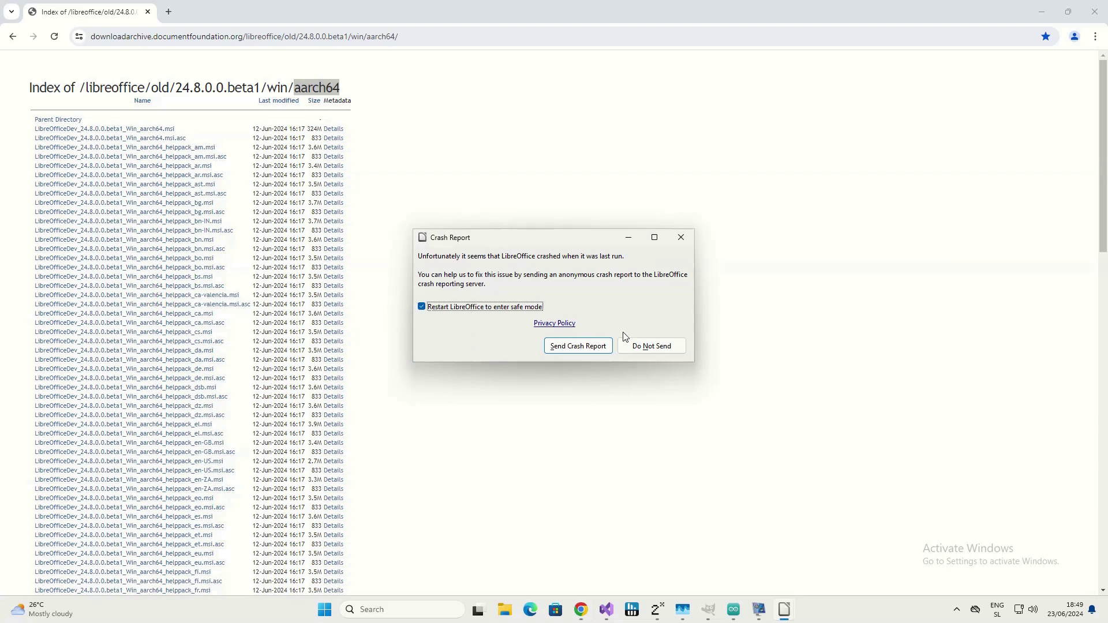
pyautogui.click(642, 347)
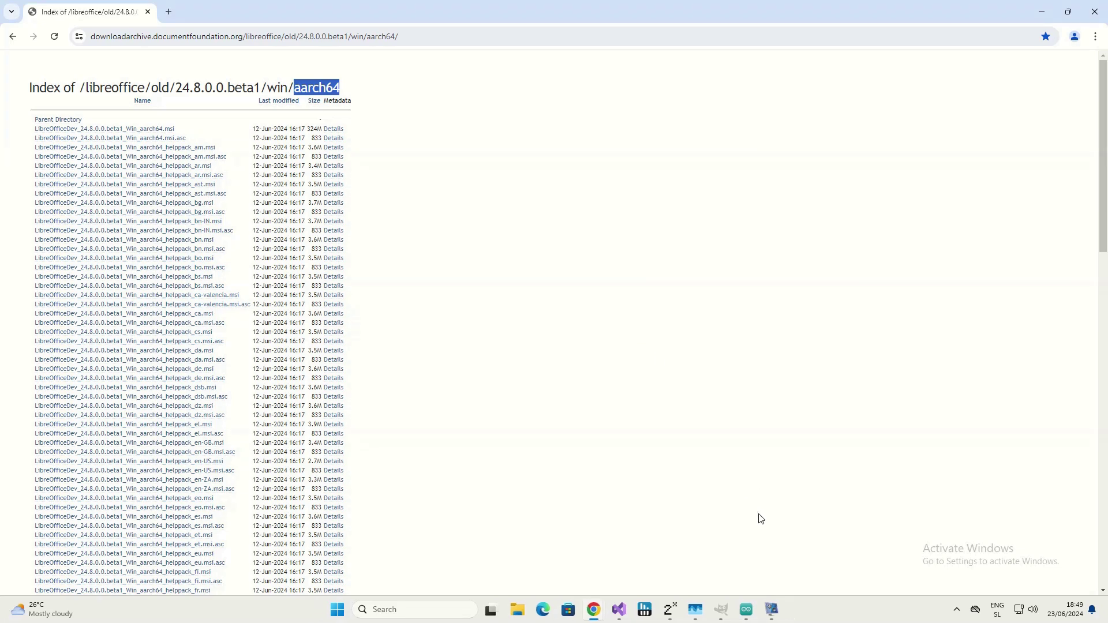
# - Minimize Chrome, launch LibreOffice 24.2 and restart it with hardware acceleration disabled via safe mode
pyautogui.click(1034, 11)
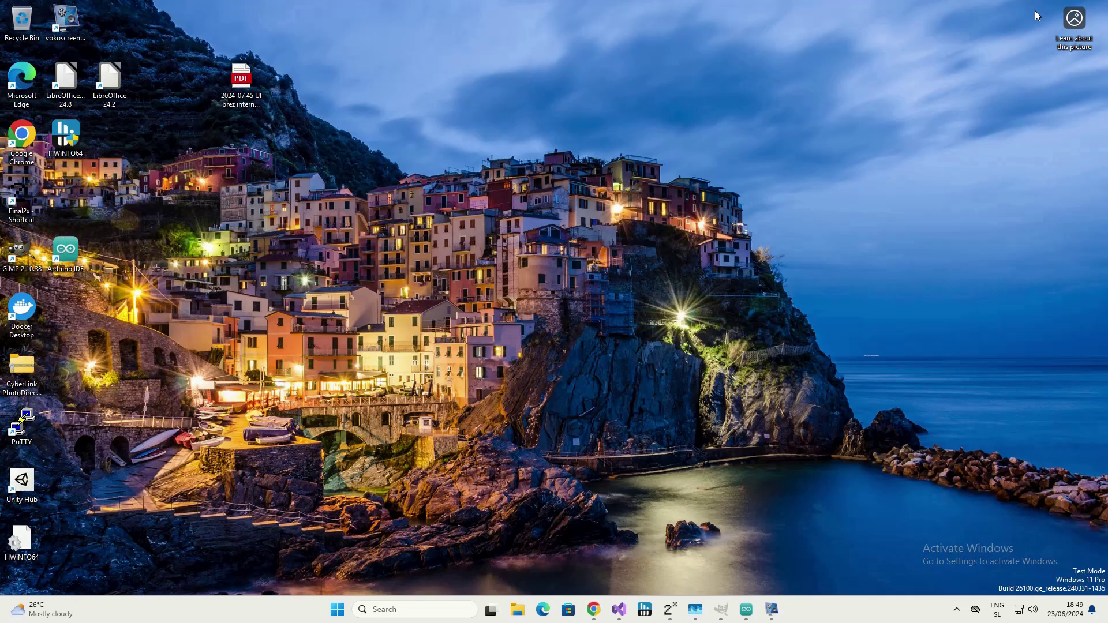
pyautogui.doubleClick(123, 102)
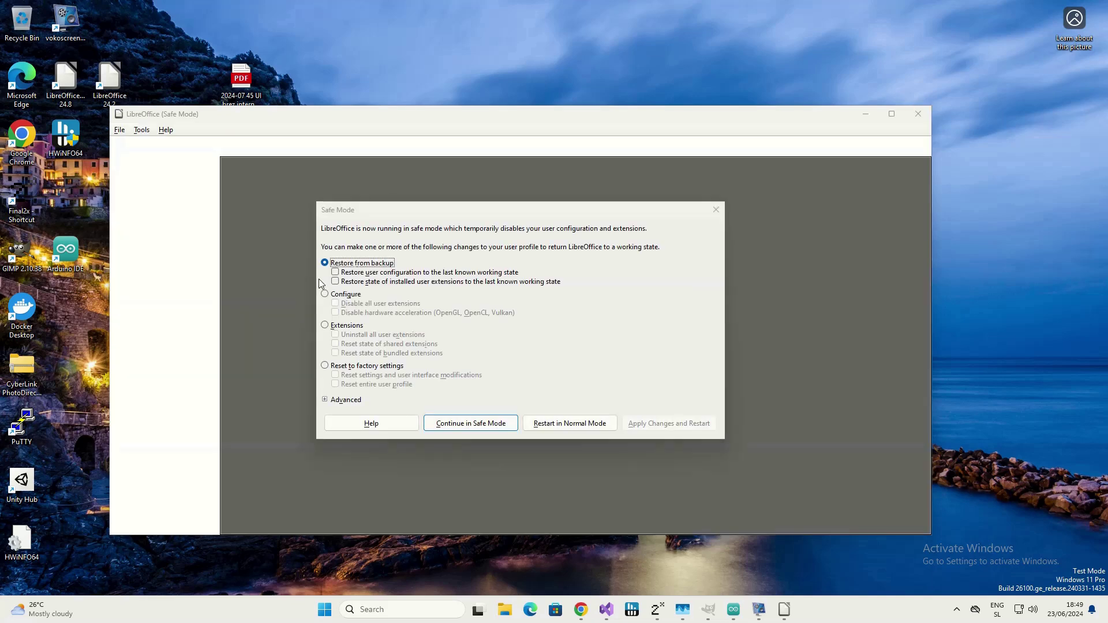
pyautogui.click(325, 294)
pyautogui.click(334, 313)
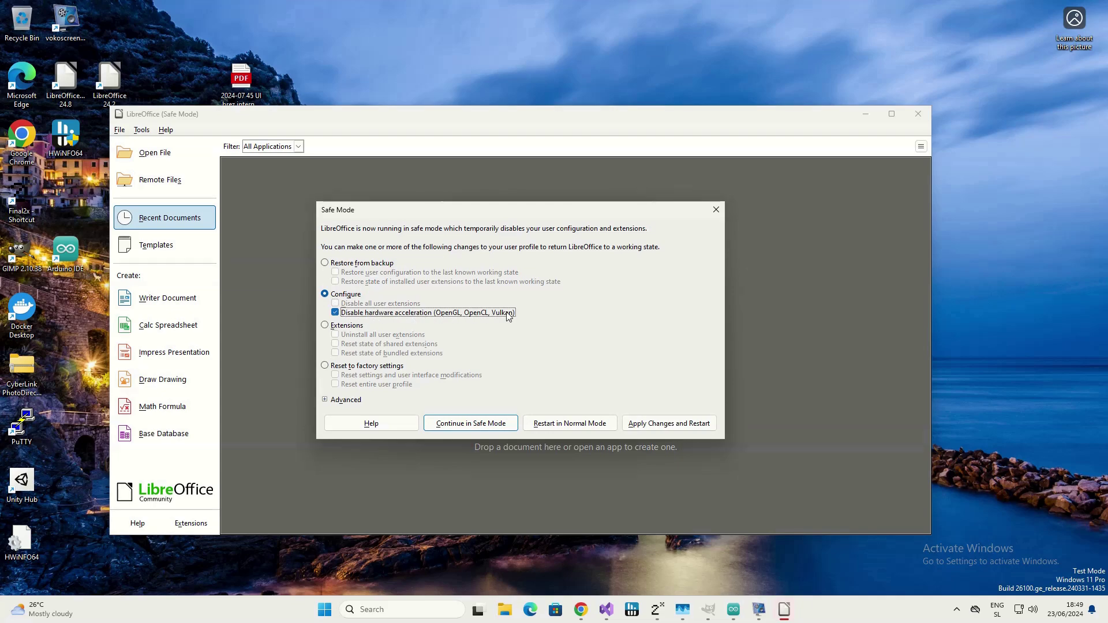
pyautogui.click(647, 423)
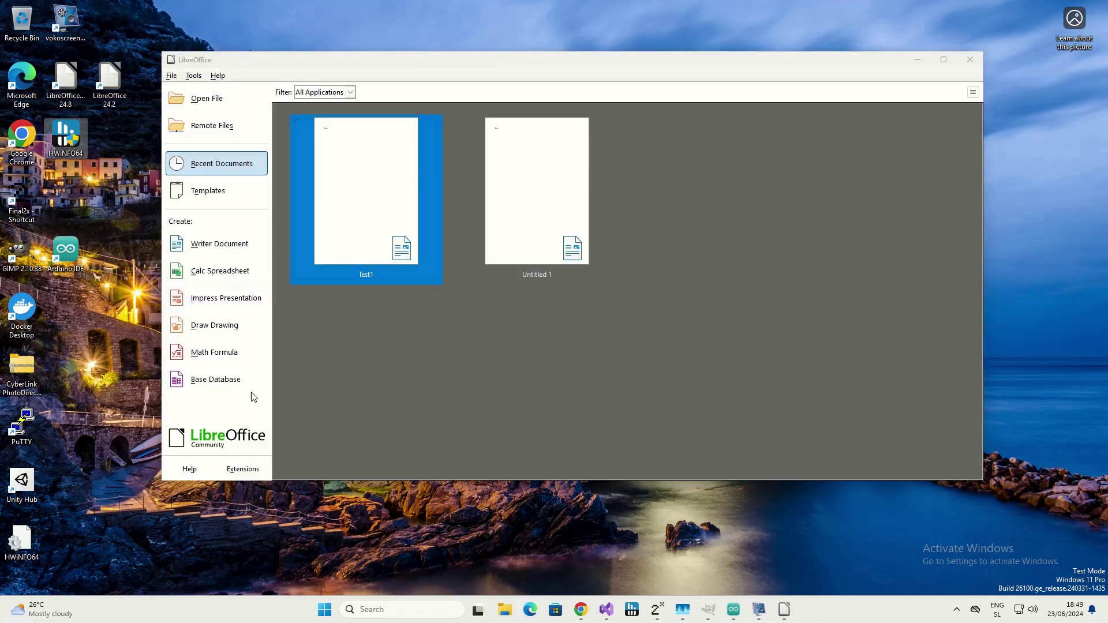
# - Start a new Draw drawing, acknowledge the recovery notice, and restart in safe mode without sending a report
pyautogui.click(214, 327)
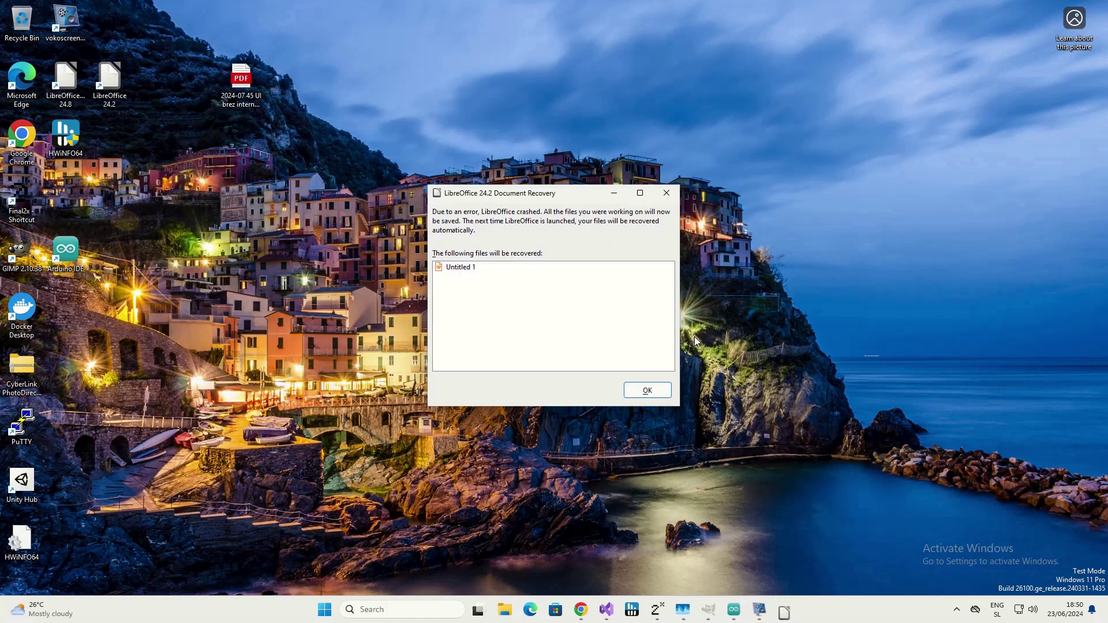
pyautogui.click(647, 390)
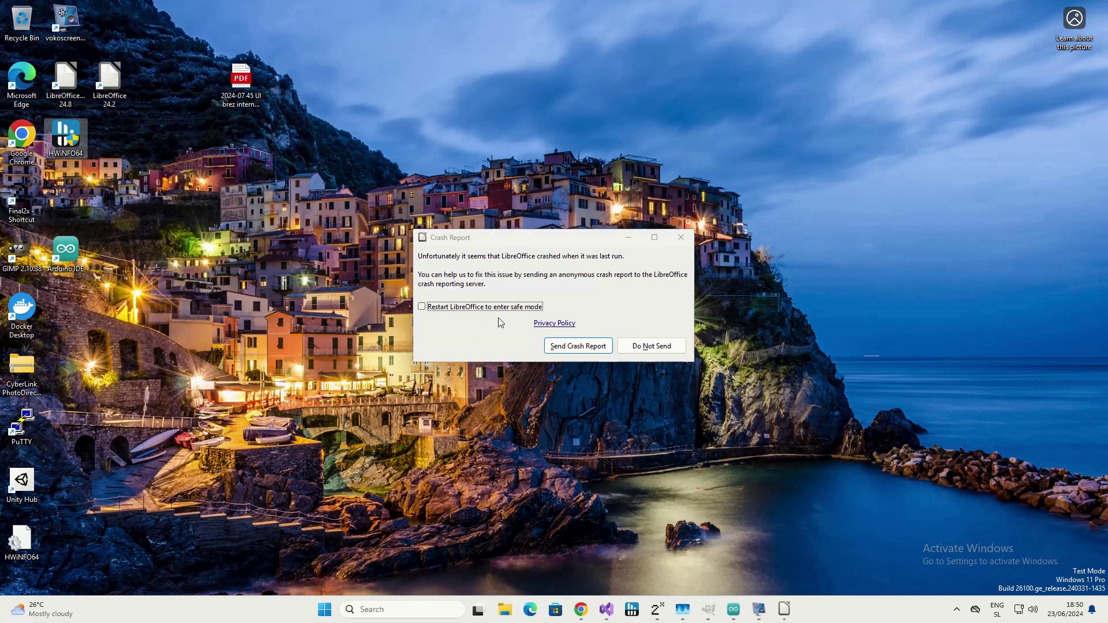
pyautogui.click(423, 307)
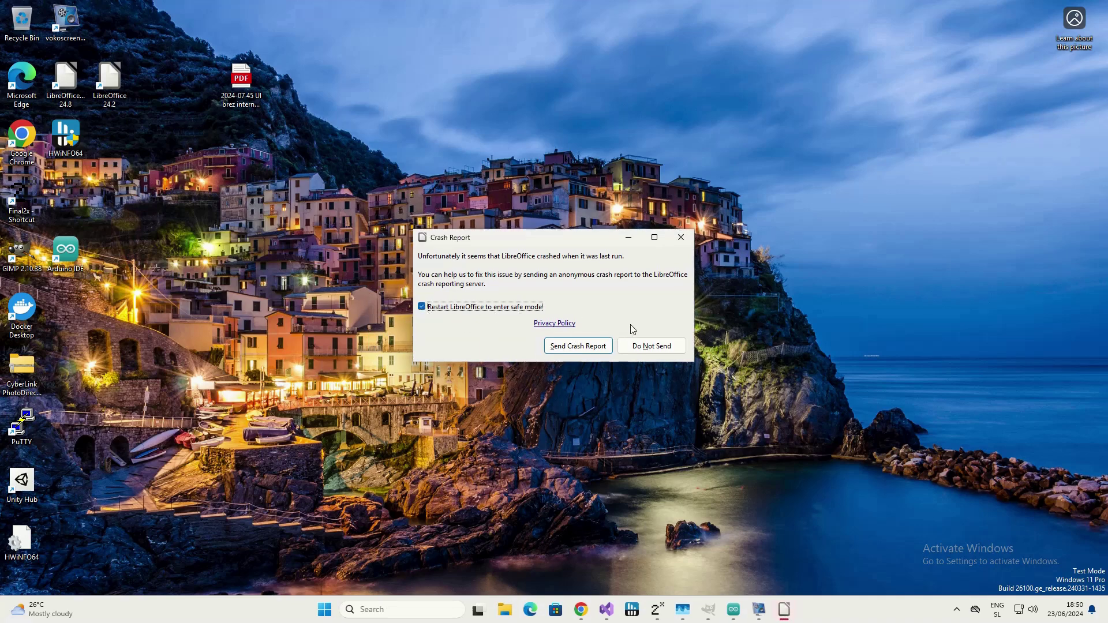
pyautogui.click(653, 346)
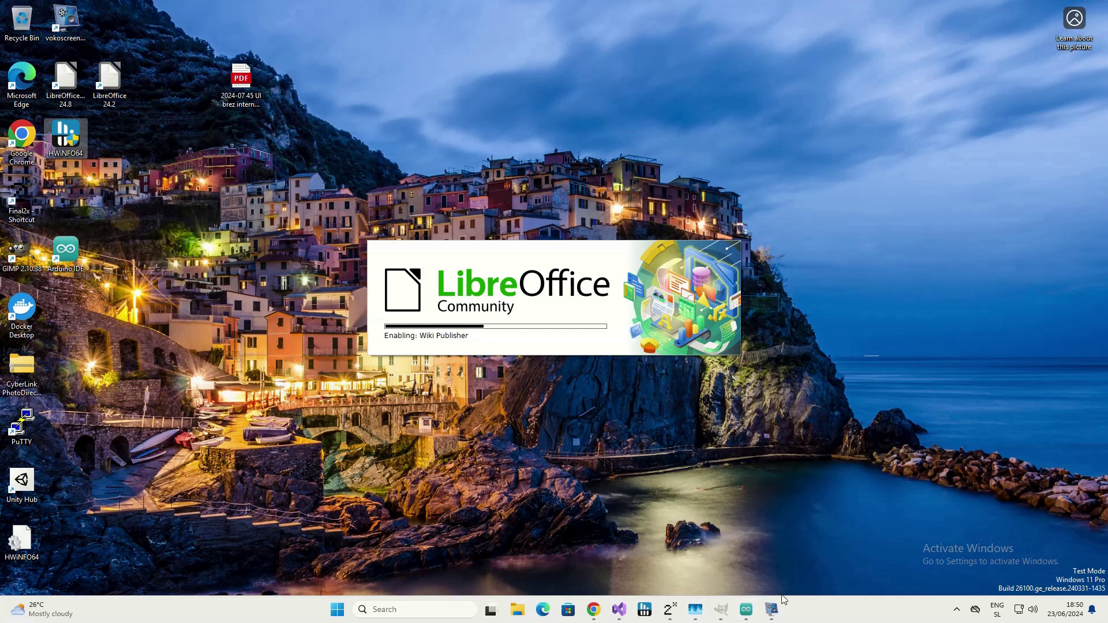
pyautogui.moveTo(749, 613)
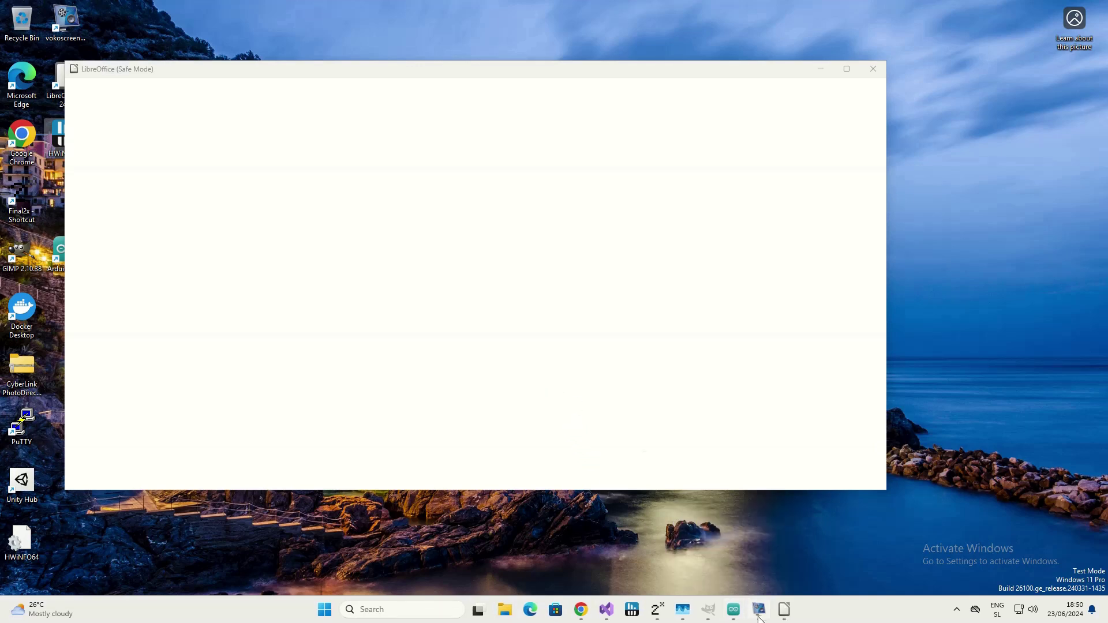
pyautogui.click(735, 612)
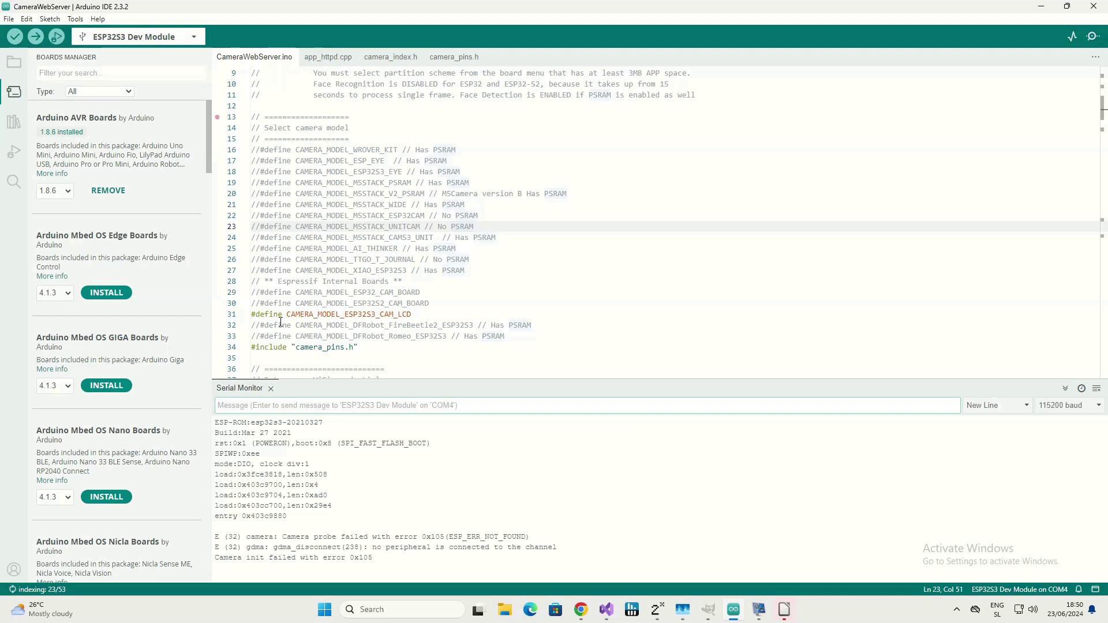
pyautogui.scroll(-10, 116, 363)
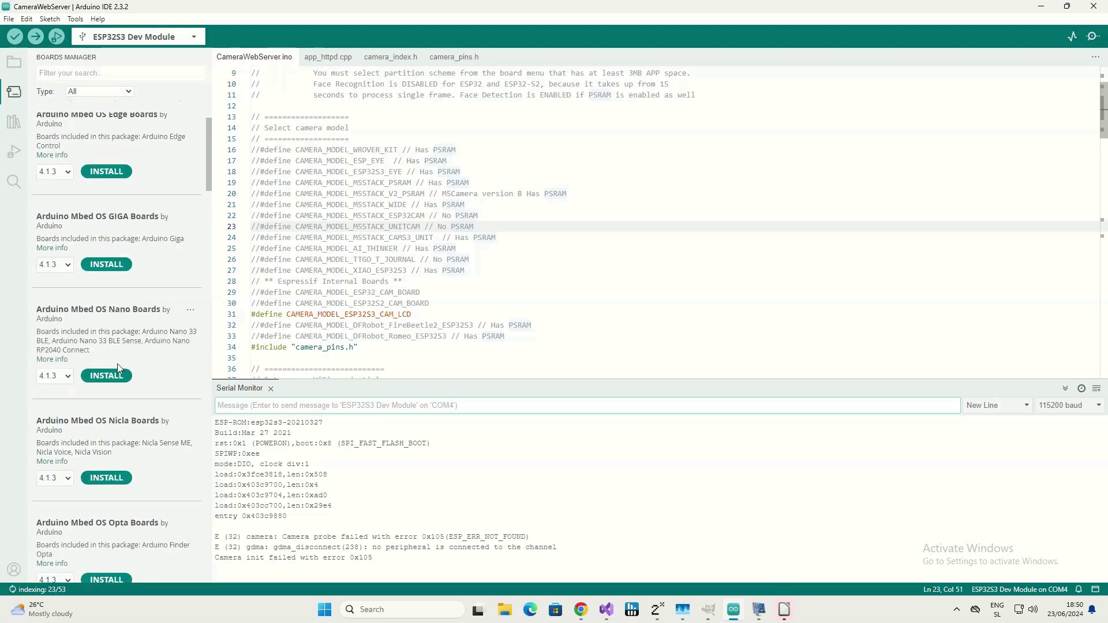
pyautogui.scroll(-15, 142, 385)
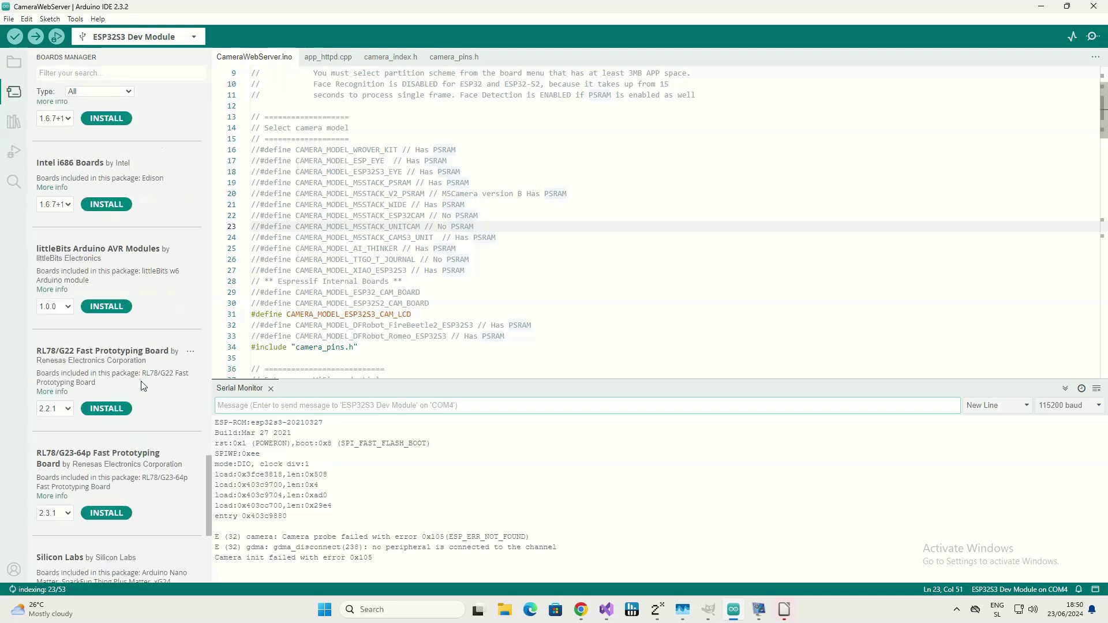
pyautogui.scroll(12, 140, 386)
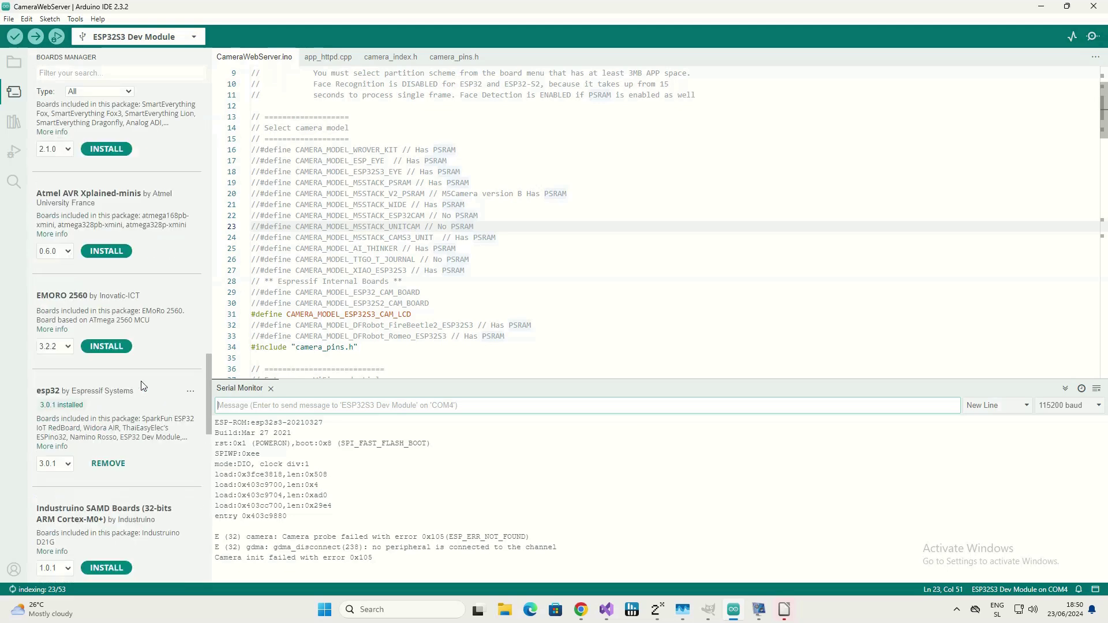
pyautogui.scroll(-2, 142, 385)
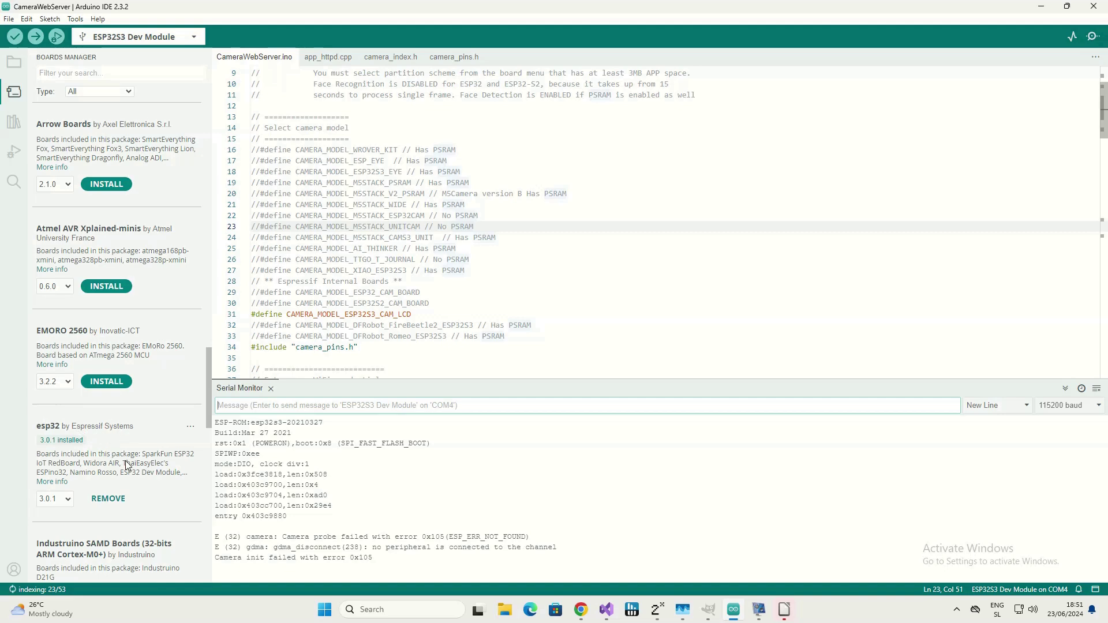
pyautogui.scroll(-2, 126, 461)
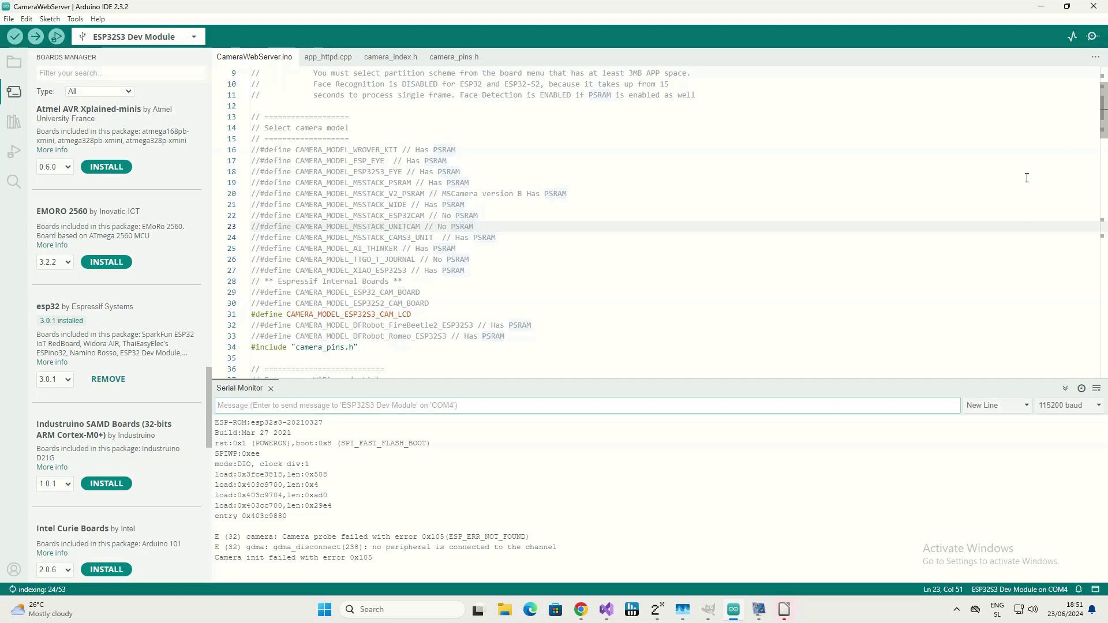
# - Minimize Arduino IDE, restart LibreOffice normally with hardware acceleration off, and discard all recovery documents
pyautogui.click(1042, 7)
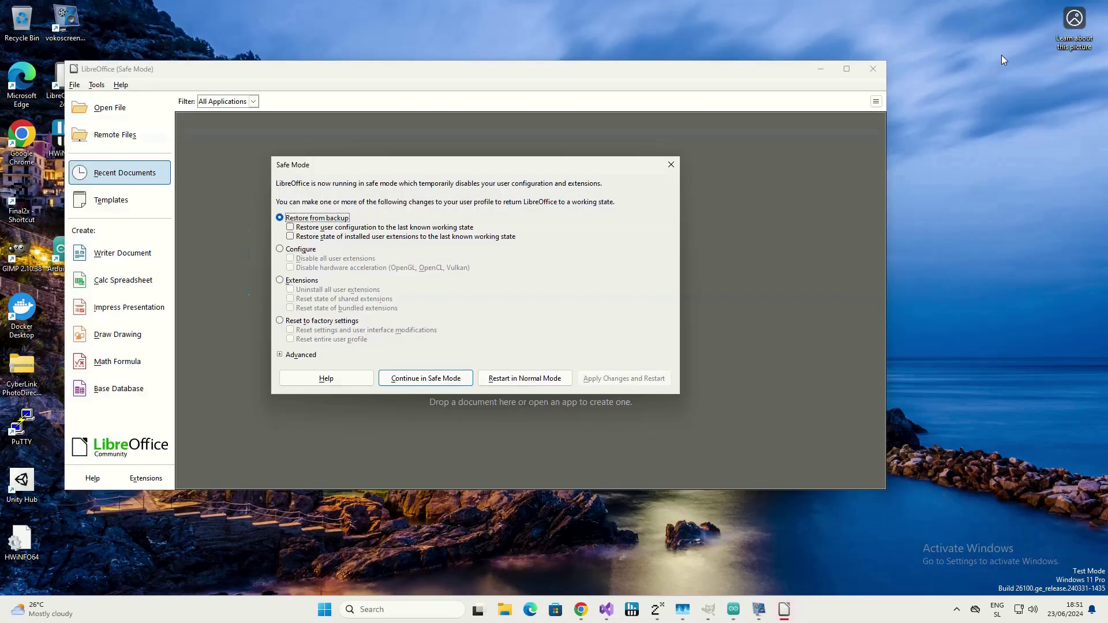
pyautogui.click(280, 249)
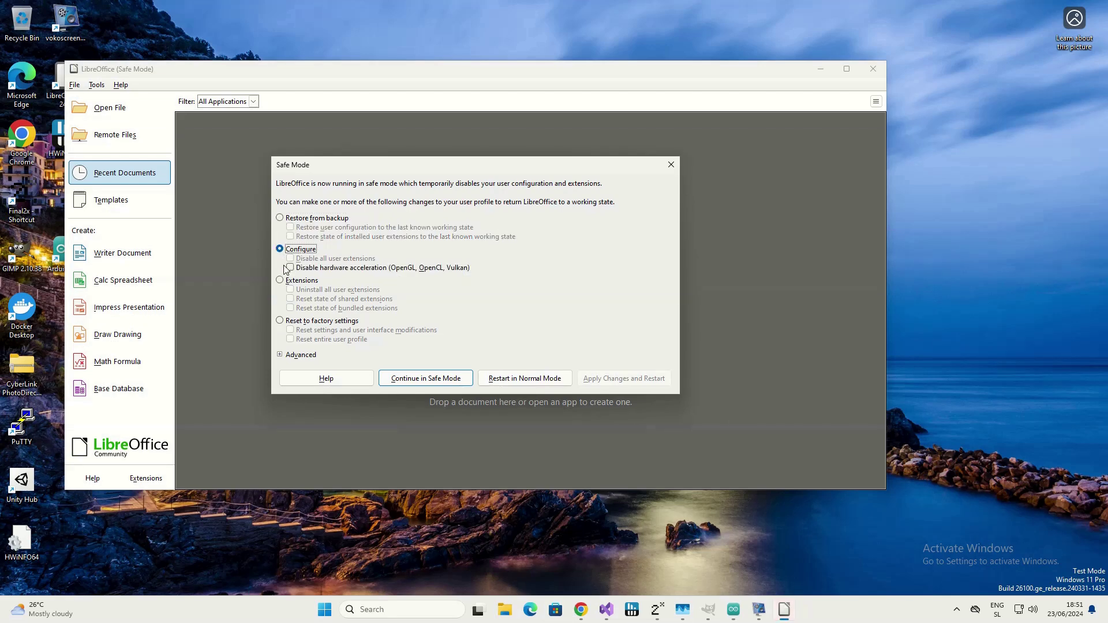
pyautogui.click(291, 268)
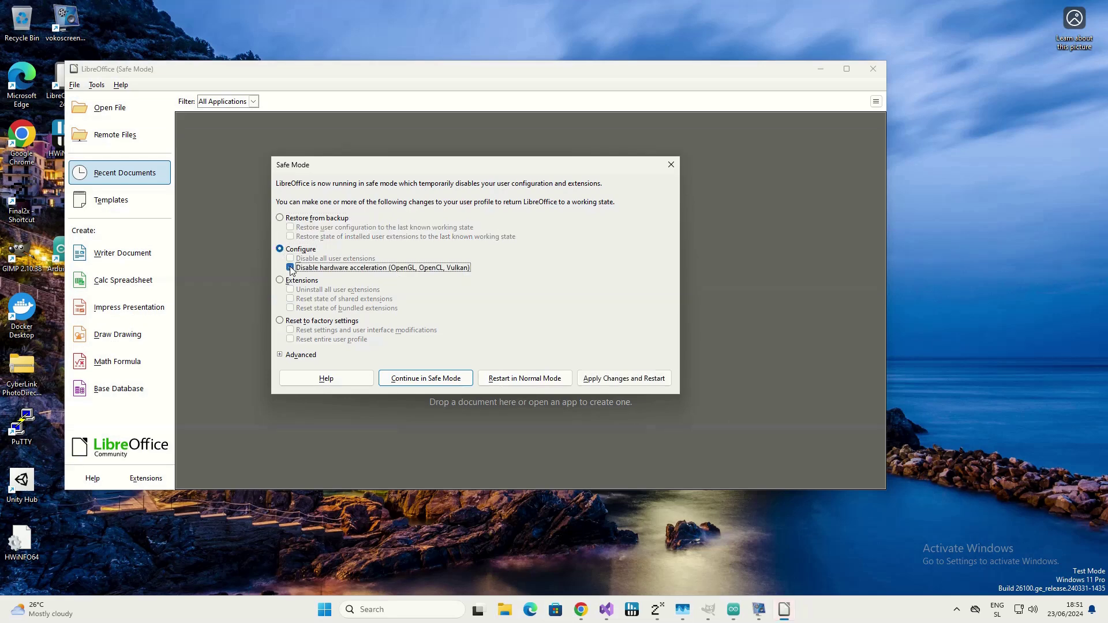
pyautogui.click(534, 382)
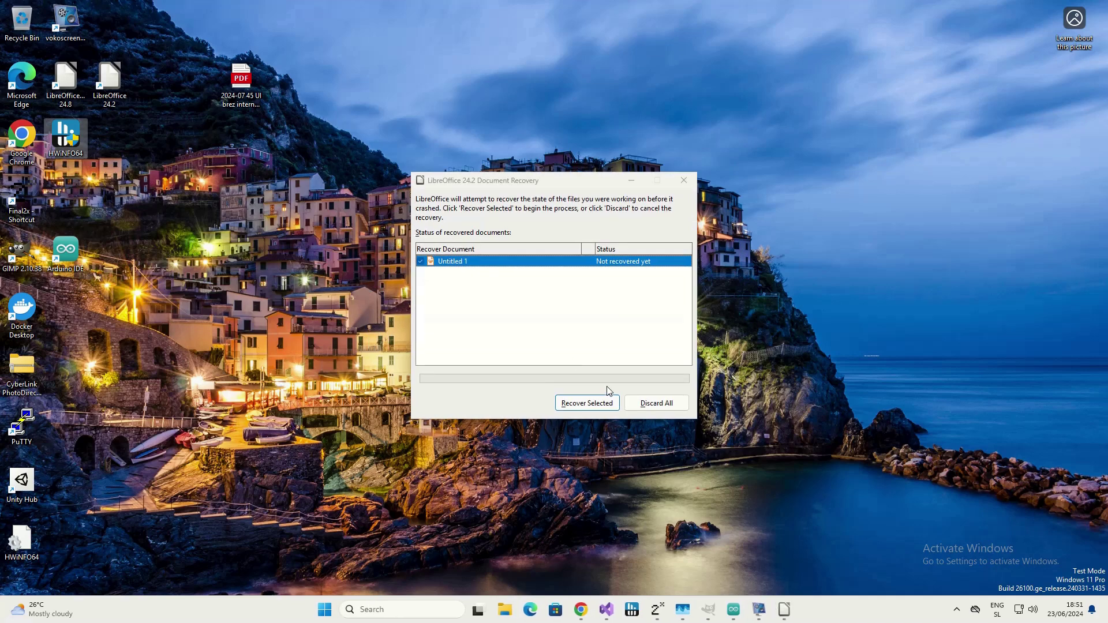
pyautogui.click(653, 405)
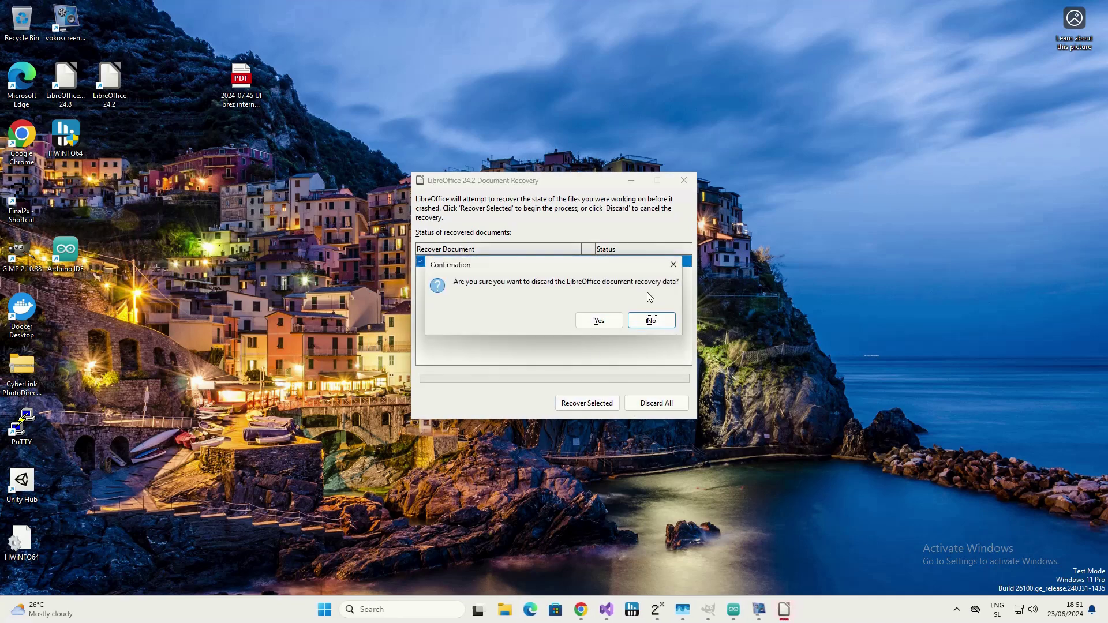
pyautogui.click(600, 322)
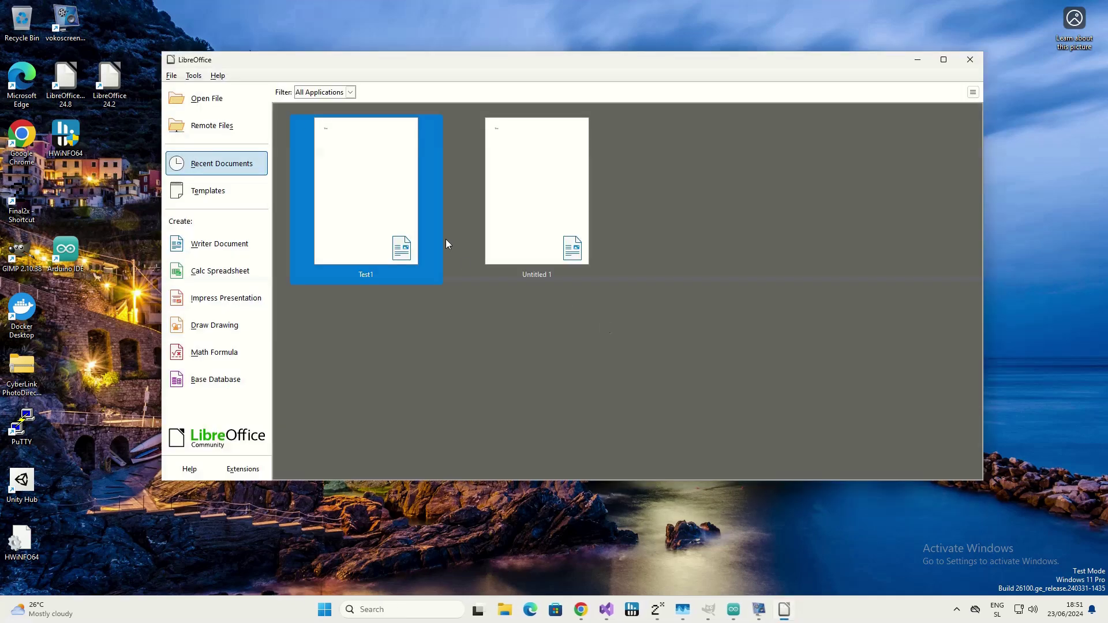
# - Open the recent document Test1 and type three lines of filler text
pyautogui.click(373, 185)
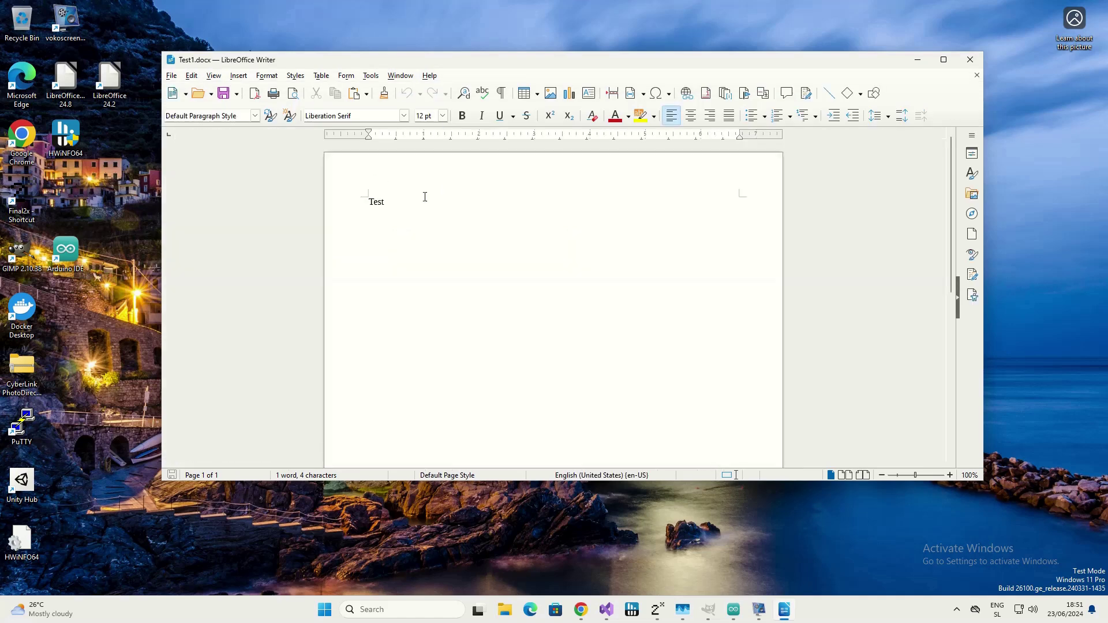
pyautogui.write('adsadfsa')
pyautogui.press('Return')
pyautogui.write('fsdf')
pyautogui.press('Return')
pyautogui.write('sdlfsdčćfkćsdafasd[ds fsadg')
pyautogui.write(' dsagfsdgfsdgjssdčogsdg dsgsdg sdgsd')
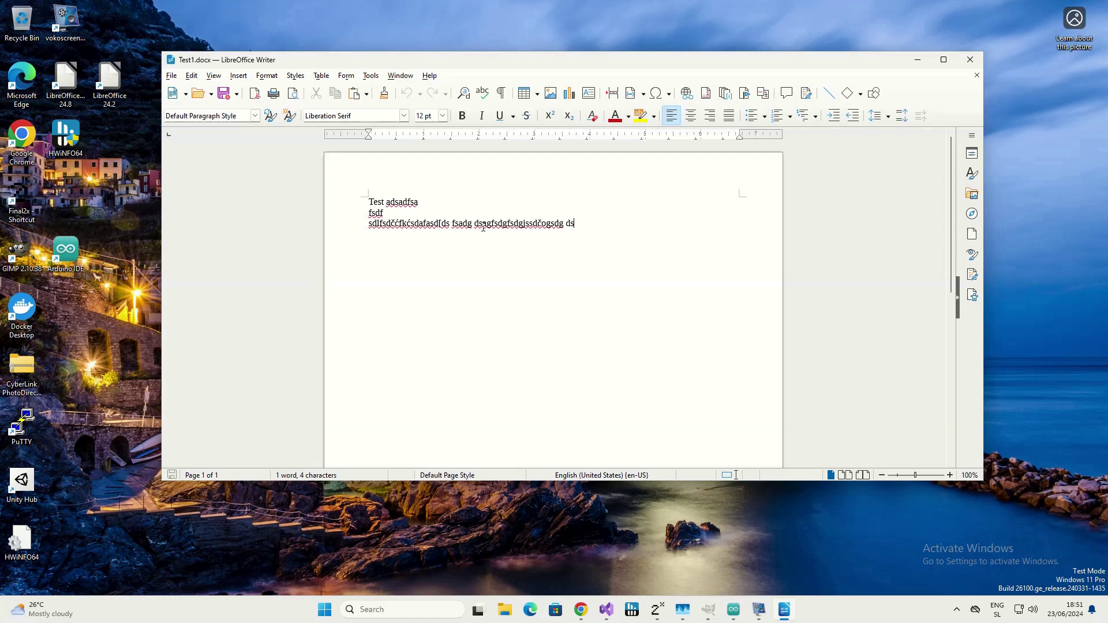
pyautogui.press('Return')
pyautogui.write('žgsd')
pyautogui.press('Return')
pyautogui.write('gds')
pyautogui.press('Return')
pyautogui.write('gdskglčsdg dsgsadf')
pyautogui.press('Return')
pyautogui.write('g')
pyautogui.press('Return')
pyautogui.write('asdg asdg')
pyautogui.press('Return')
pyautogui.write('dsa')
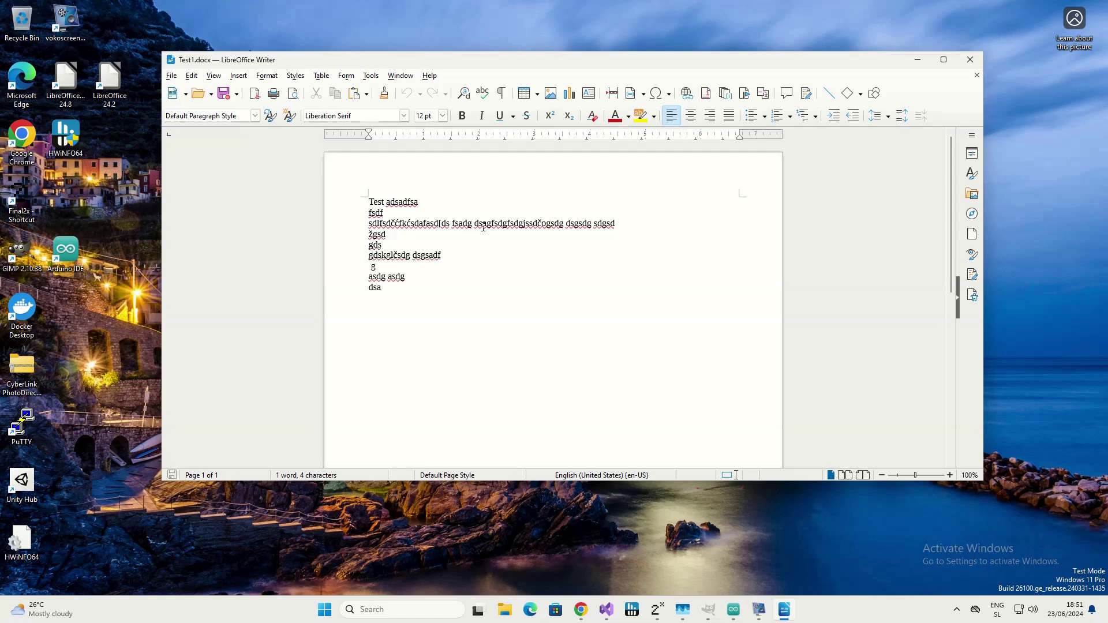
pyautogui.write('gasd gsdagćasdg asdfgasd gsd dsg')
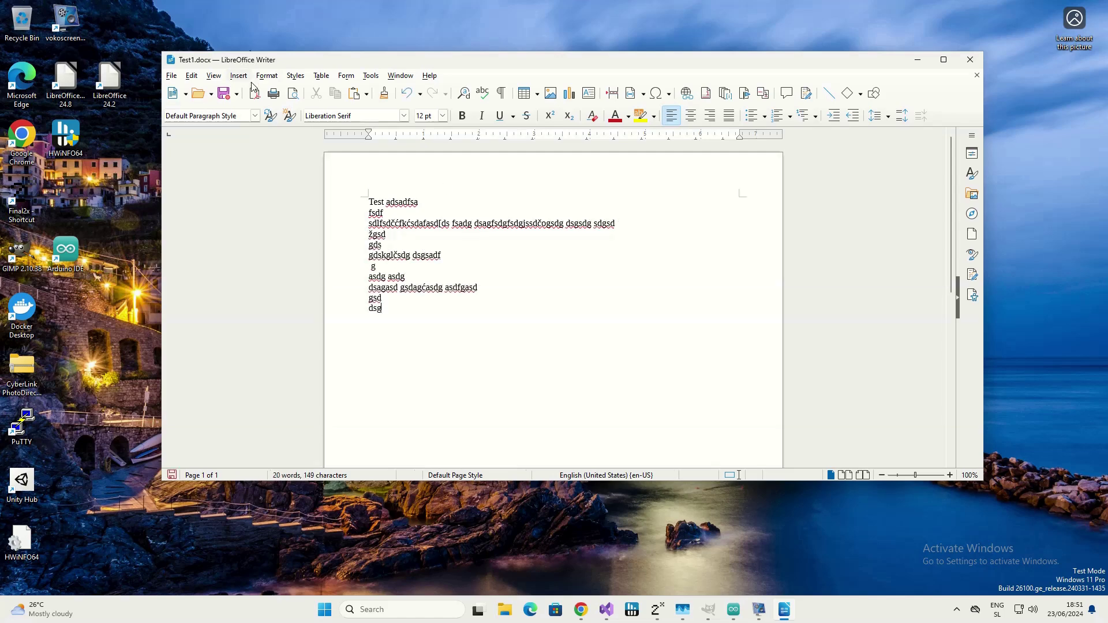
# - Save the document as Test2.docx and close Writer
pyautogui.click(237, 94)
pyautogui.click(244, 113)
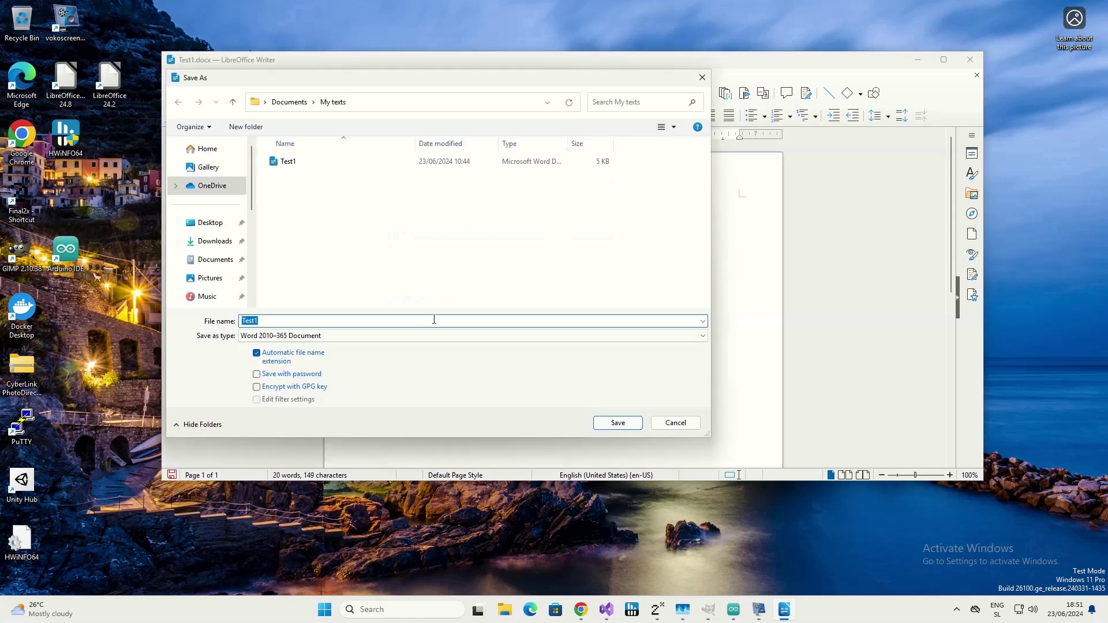
pyautogui.click(255, 321)
pyautogui.click(618, 425)
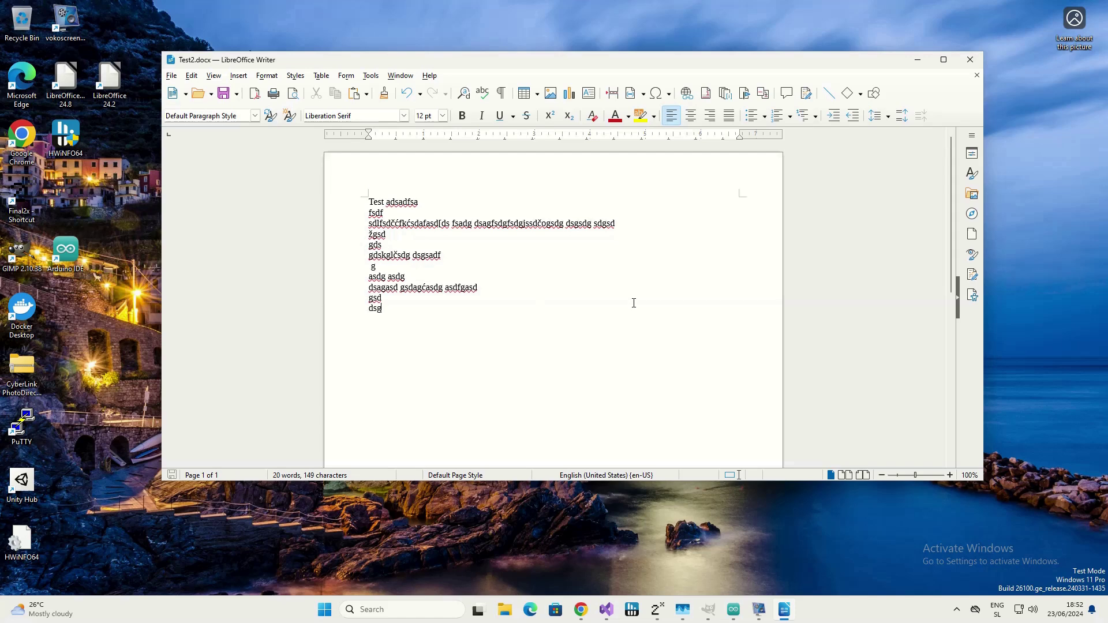
pyautogui.click(968, 60)
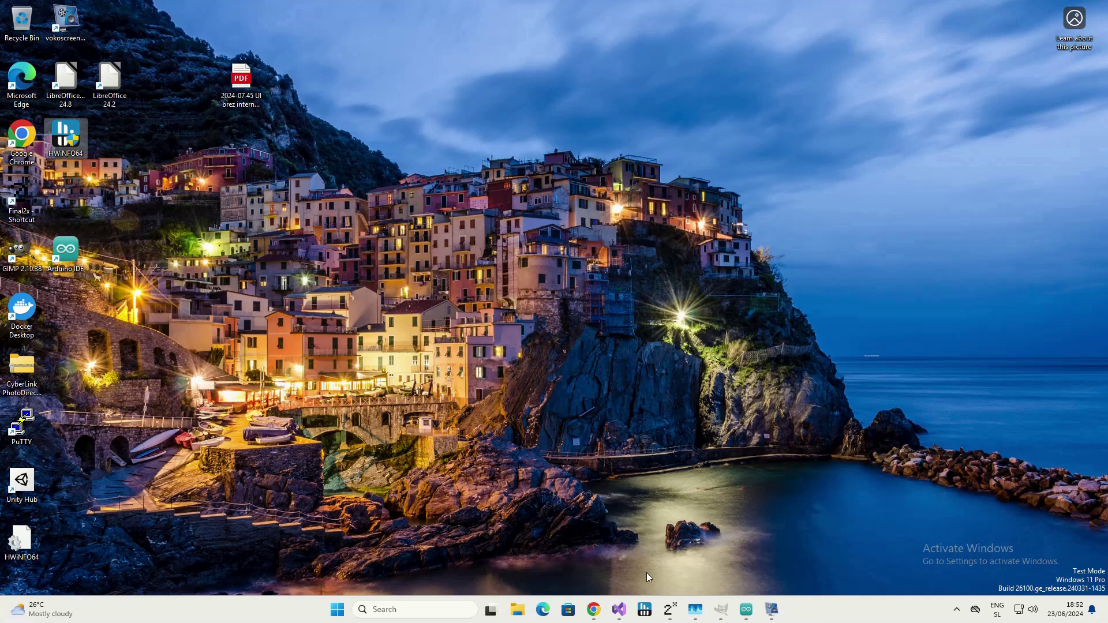
# - Restore Visual Studio, scroll through the Form1.cs code, and build and run the FFT project
pyautogui.click(627, 608)
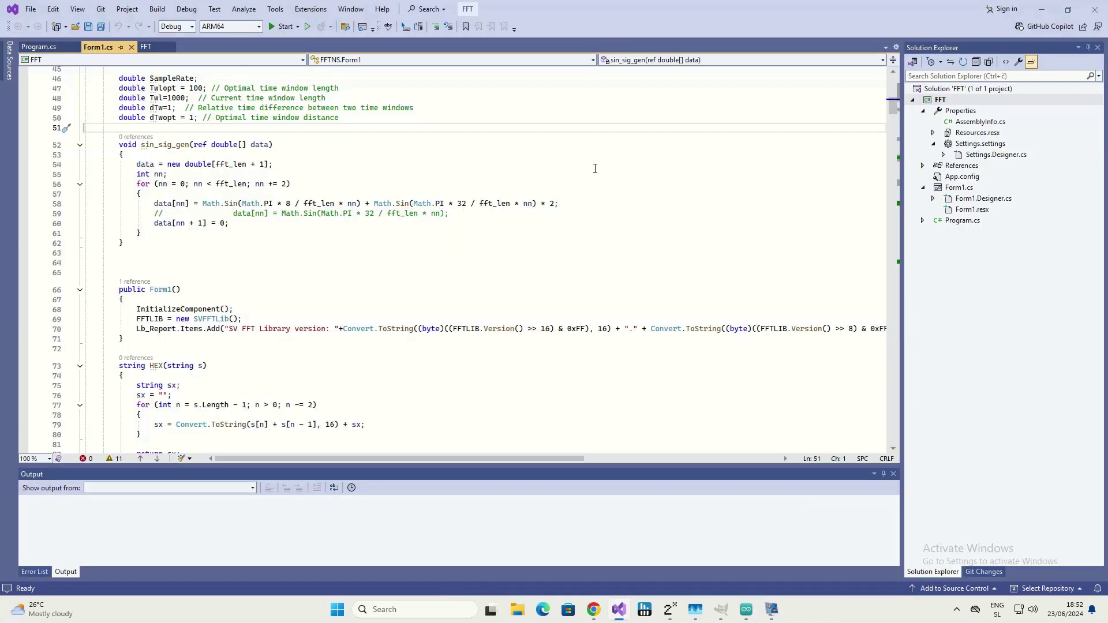
pyautogui.scroll(-3, 458, 262)
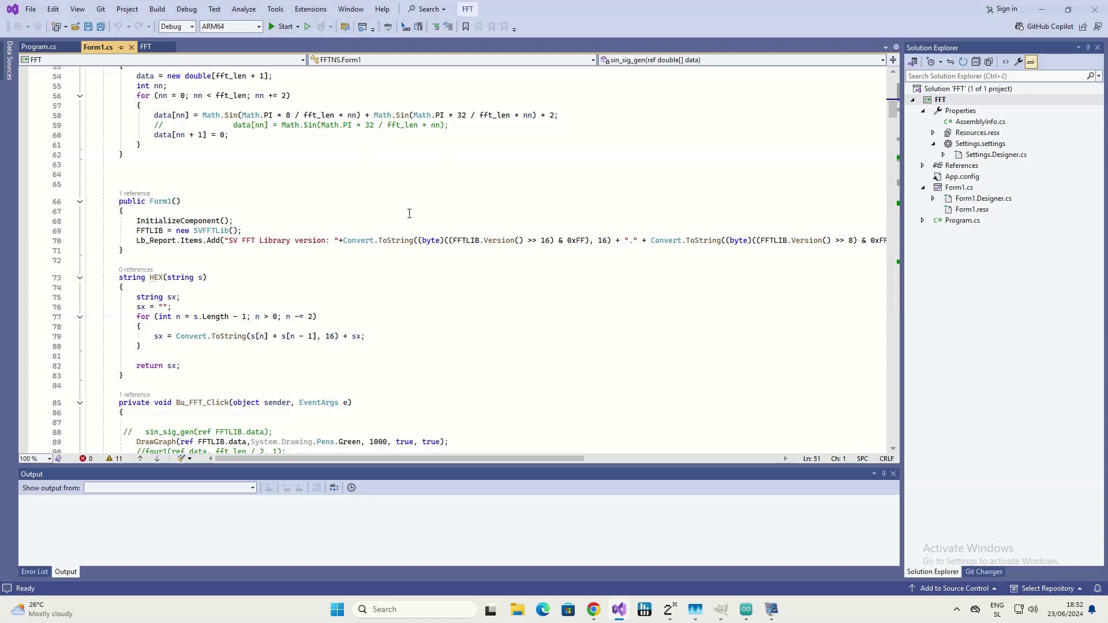
pyautogui.scroll(2, 366, 141)
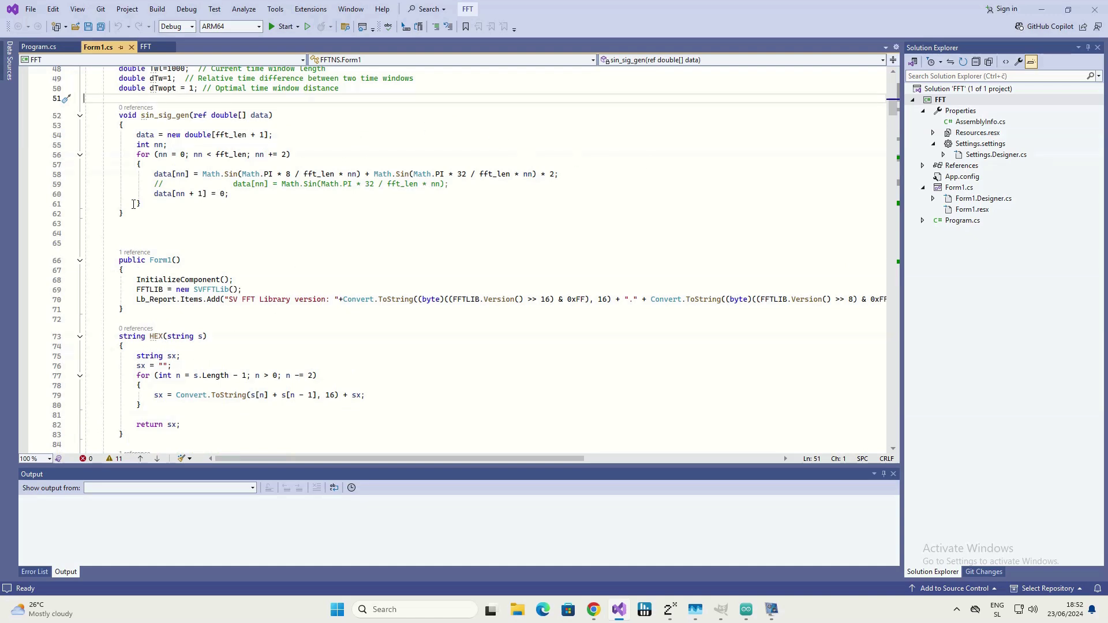
pyautogui.click(283, 26)
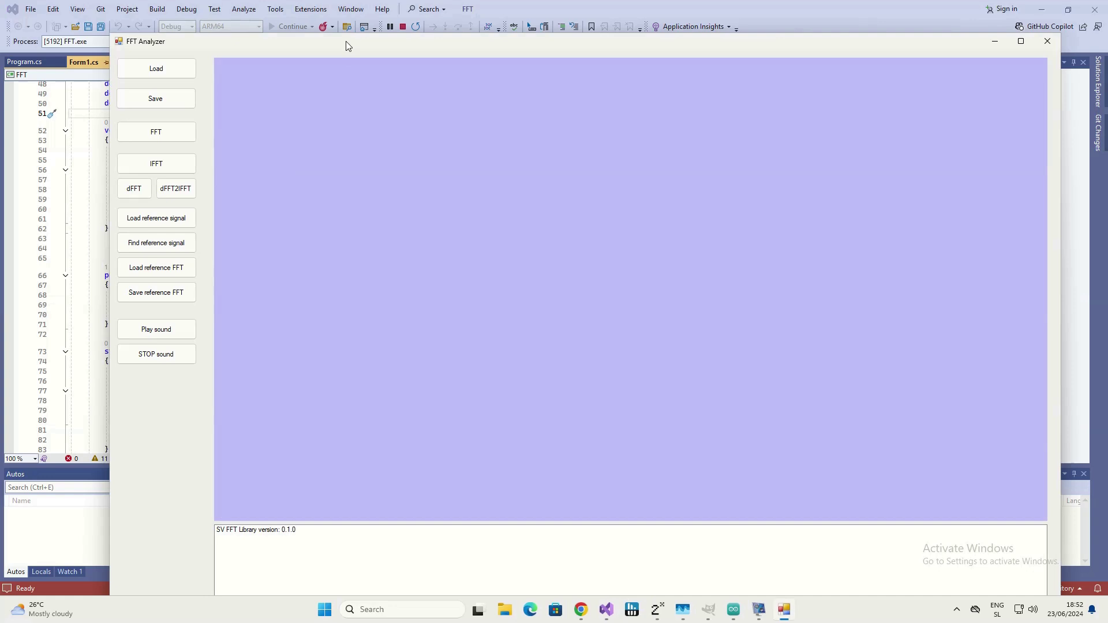
# - Close the FFT Analyzer, select the SVFFTLIB entry under References, and launch GIMP
pyautogui.moveTo(345, 41); pyautogui.dragTo(288, 22)
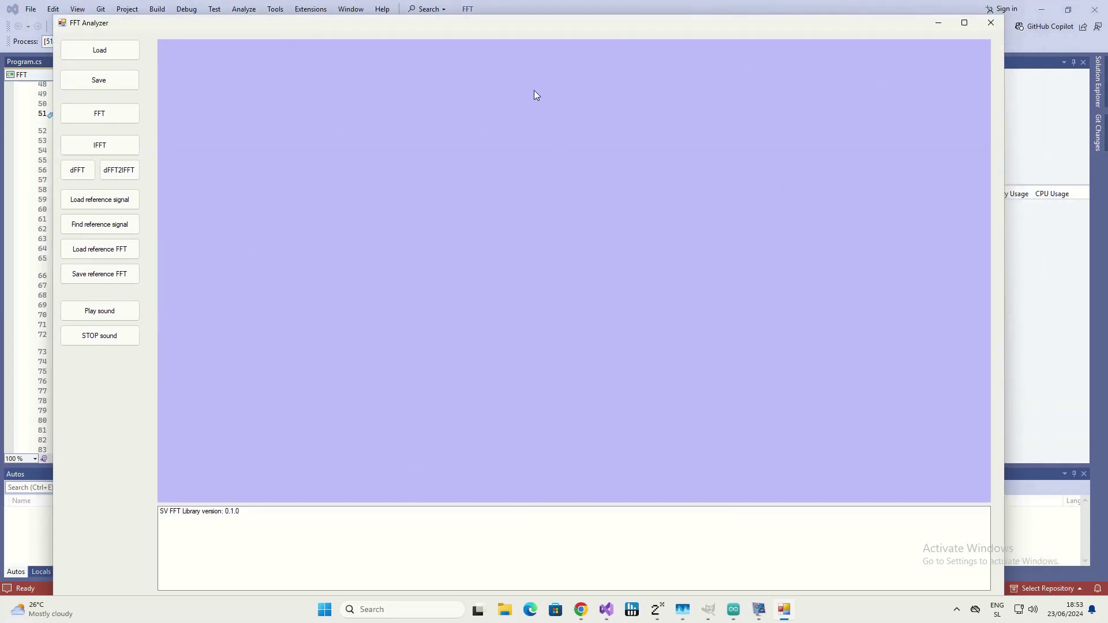
pyautogui.click(991, 26)
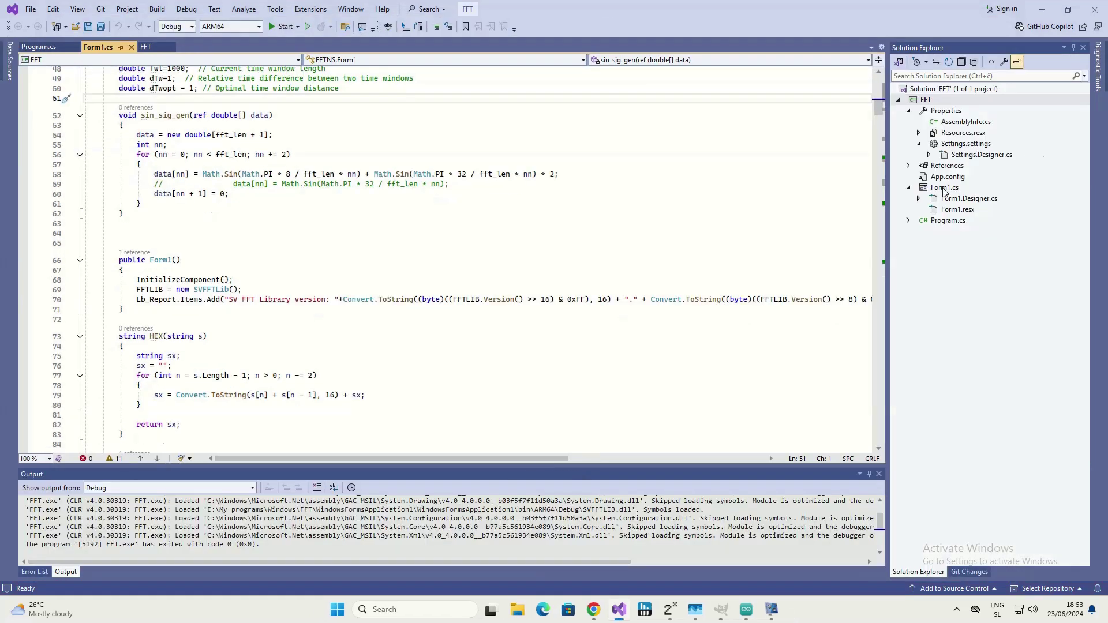
pyautogui.click(908, 167)
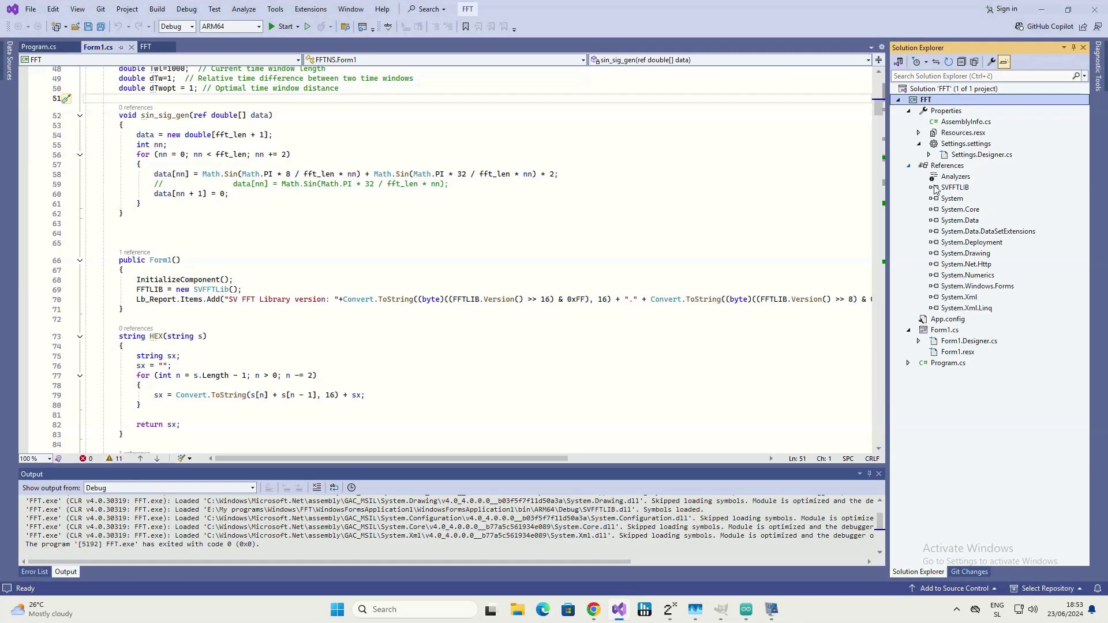
pyautogui.click(951, 191)
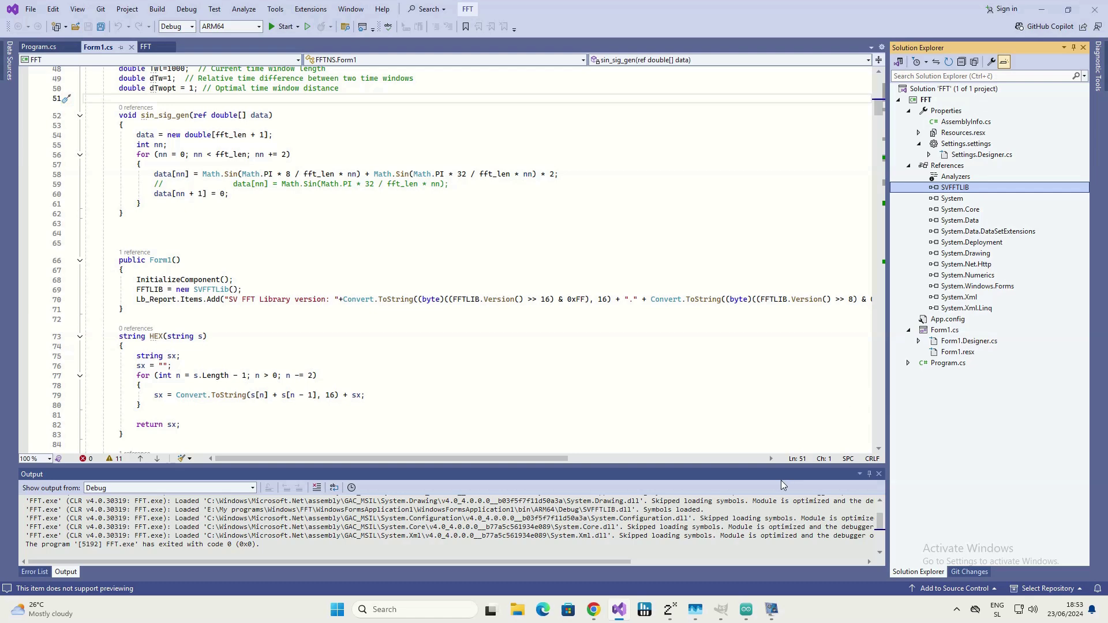
pyautogui.click(720, 612)
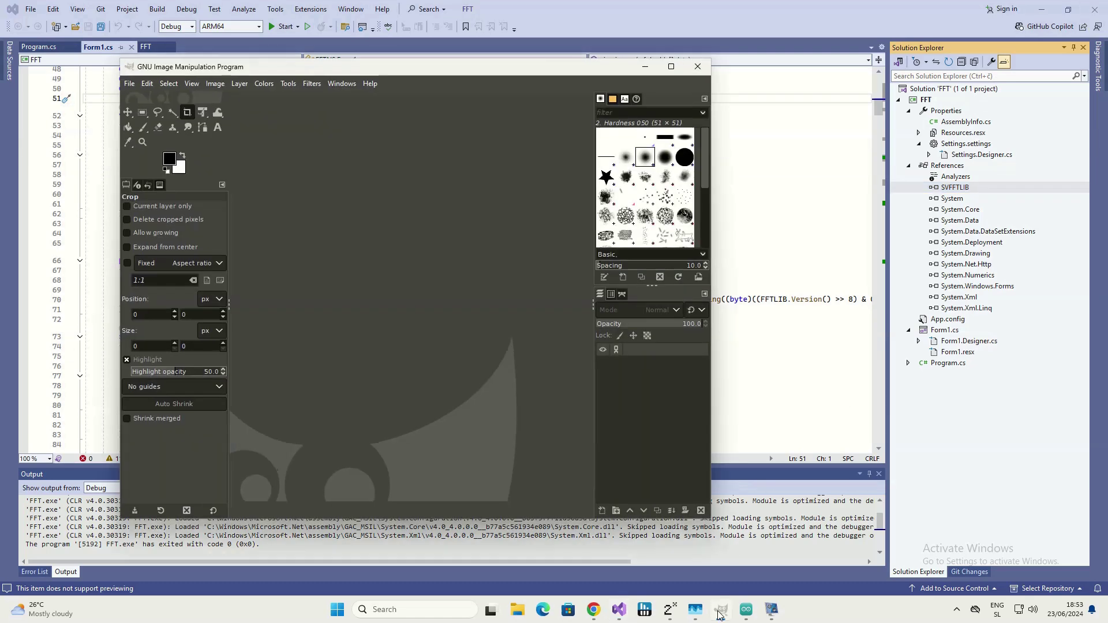
# - Maximize the empty GIMP window so it fills the whole screen
pyautogui.click(670, 66)
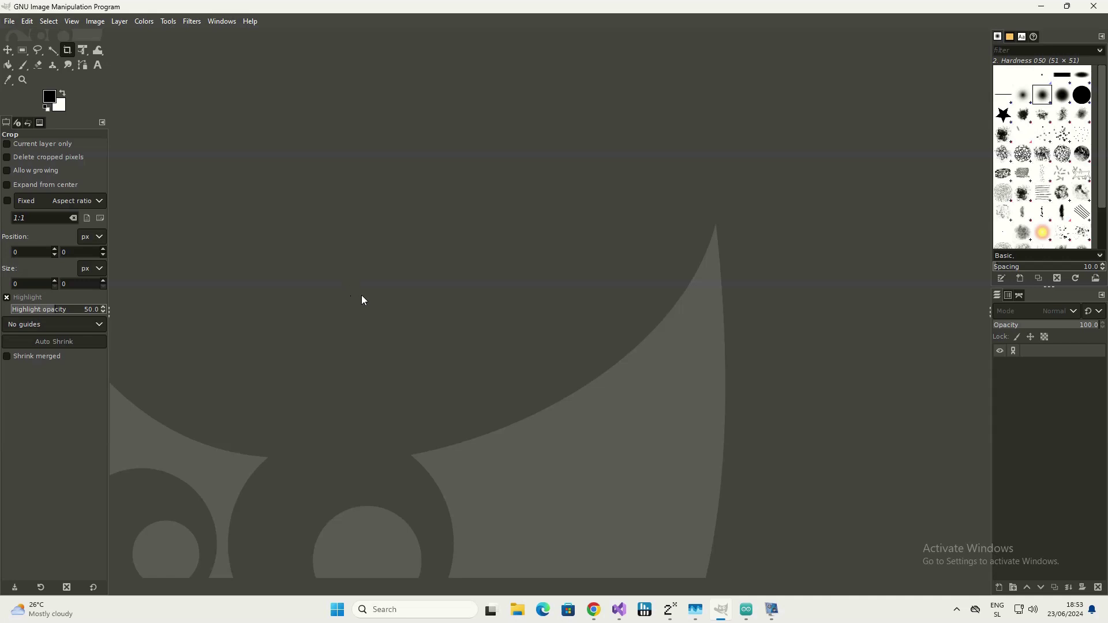
# - Launch Final2x from its taskbar icon while GIMP stays open with an empty workspace
pyautogui.click(670, 609)
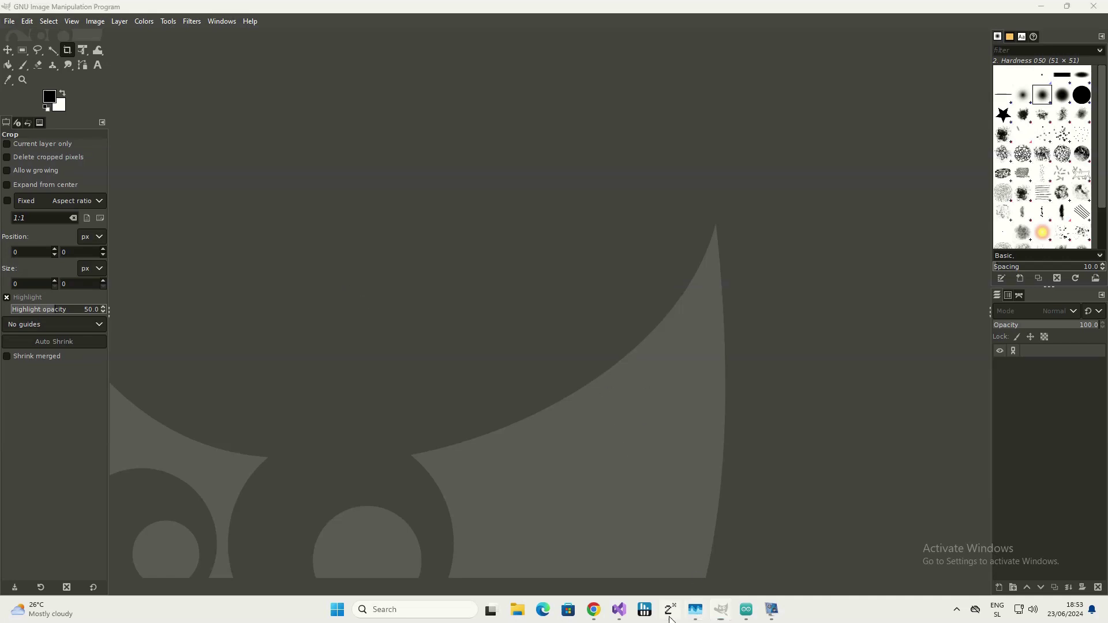